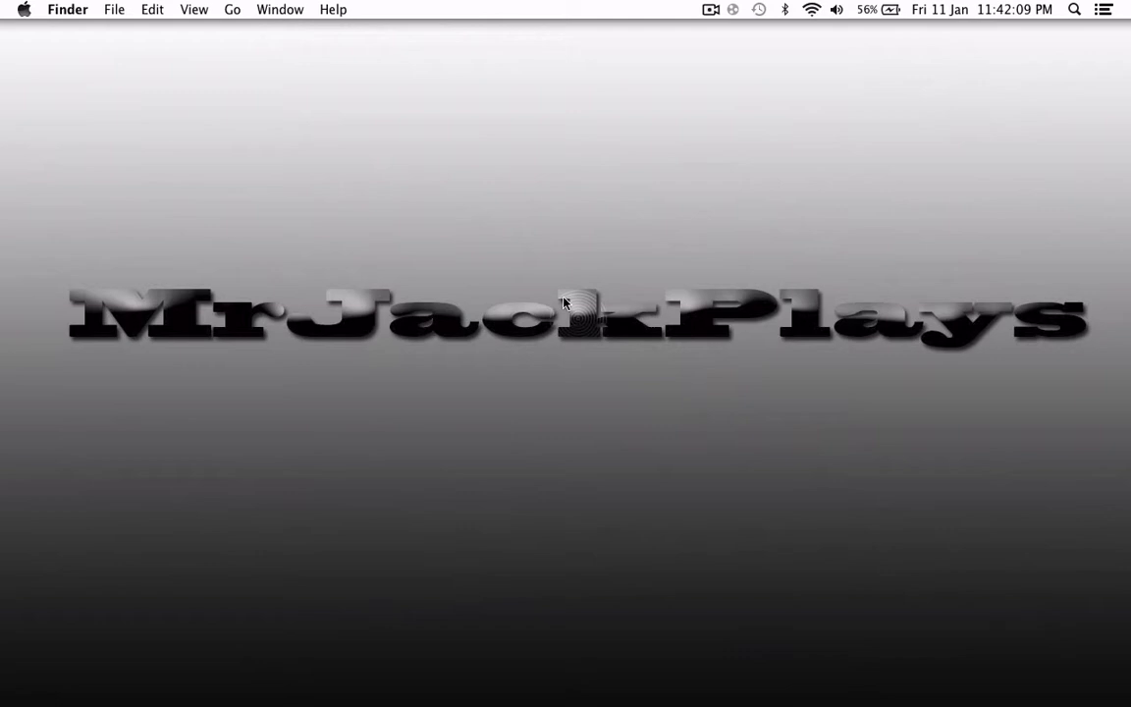
# Bring up Chrome on the Rei's Minimap forum topic and dismiss the Wartune ad
pyautogui.moveTo(417, 692)
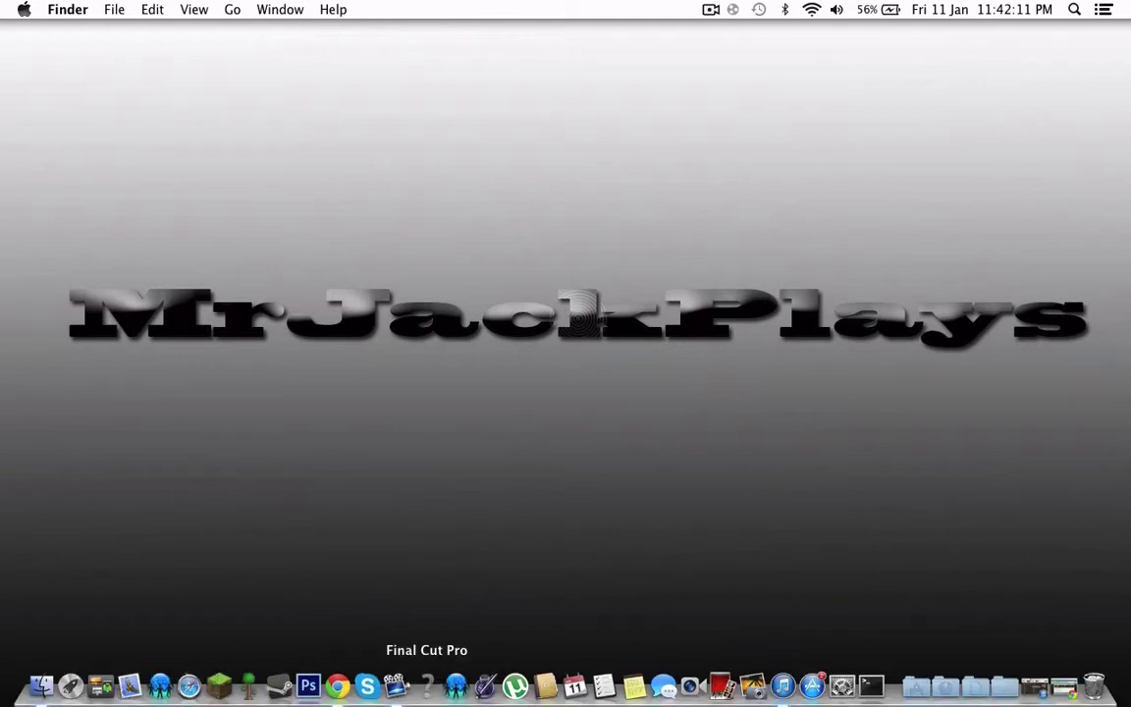
pyautogui.click(337, 690)
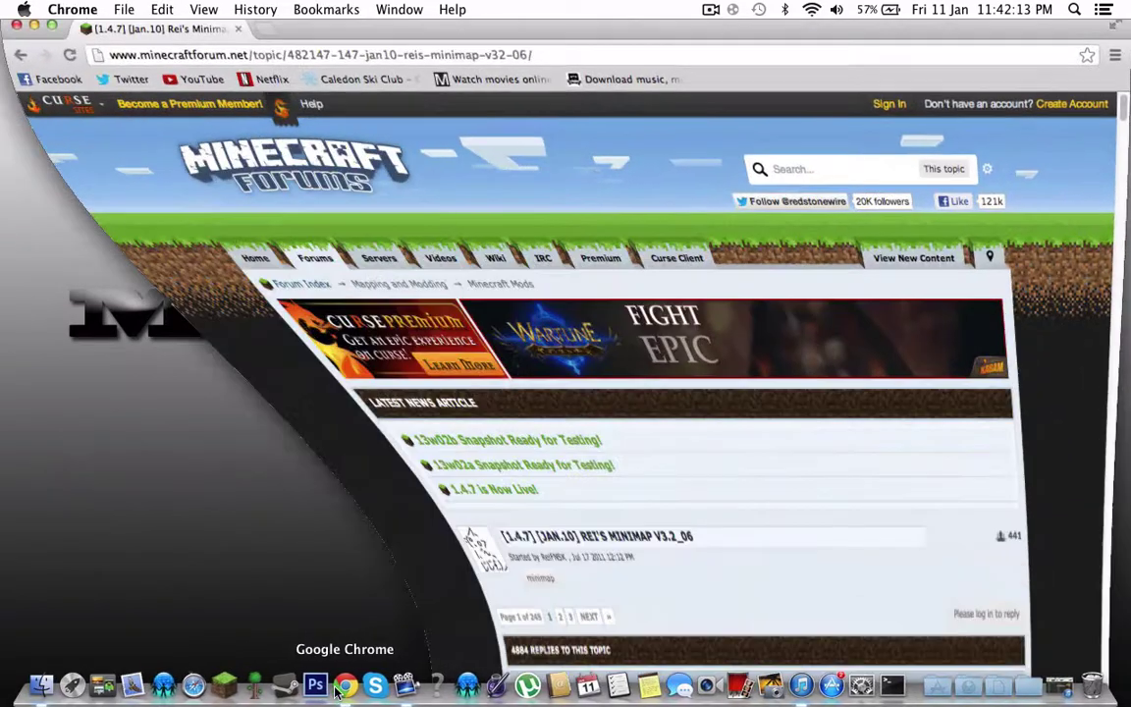
pyautogui.scroll(-5, 85, 530)
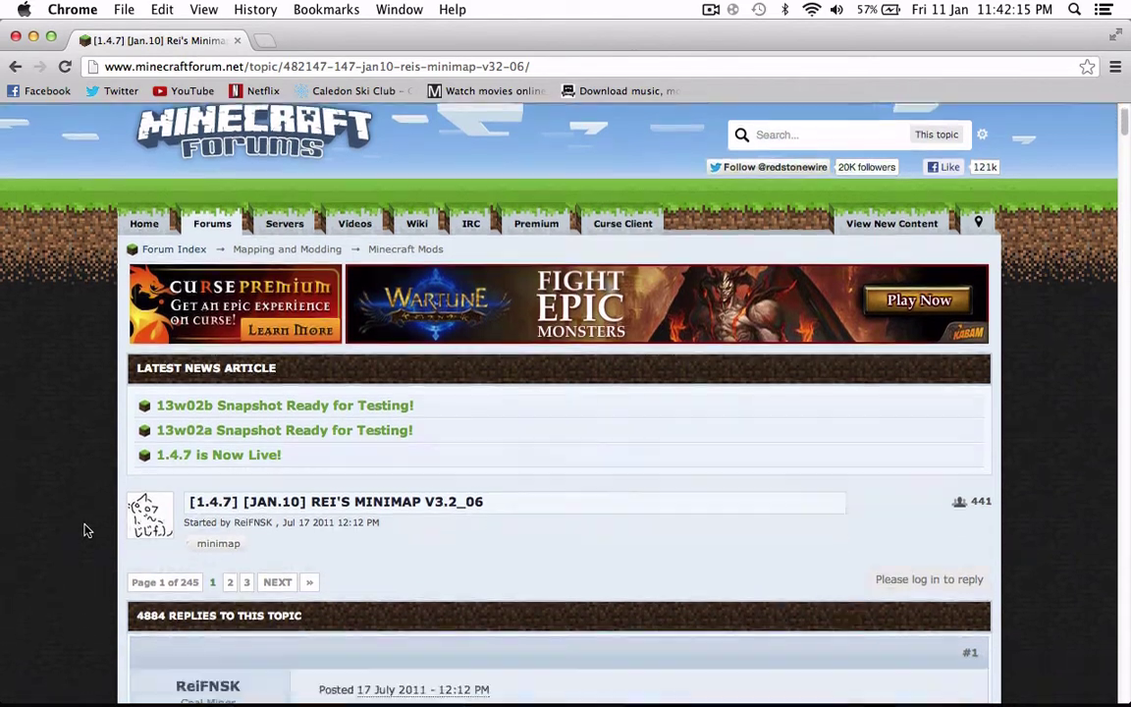
pyautogui.scroll(-6, 84, 530)
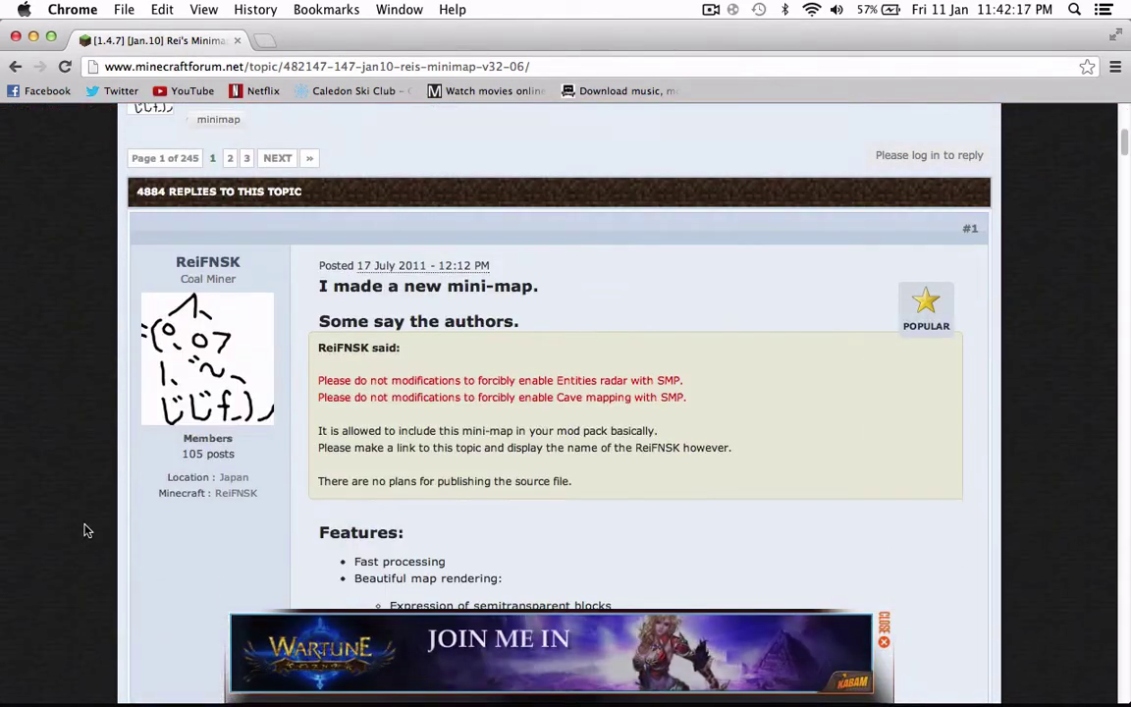
pyautogui.click(883, 645)
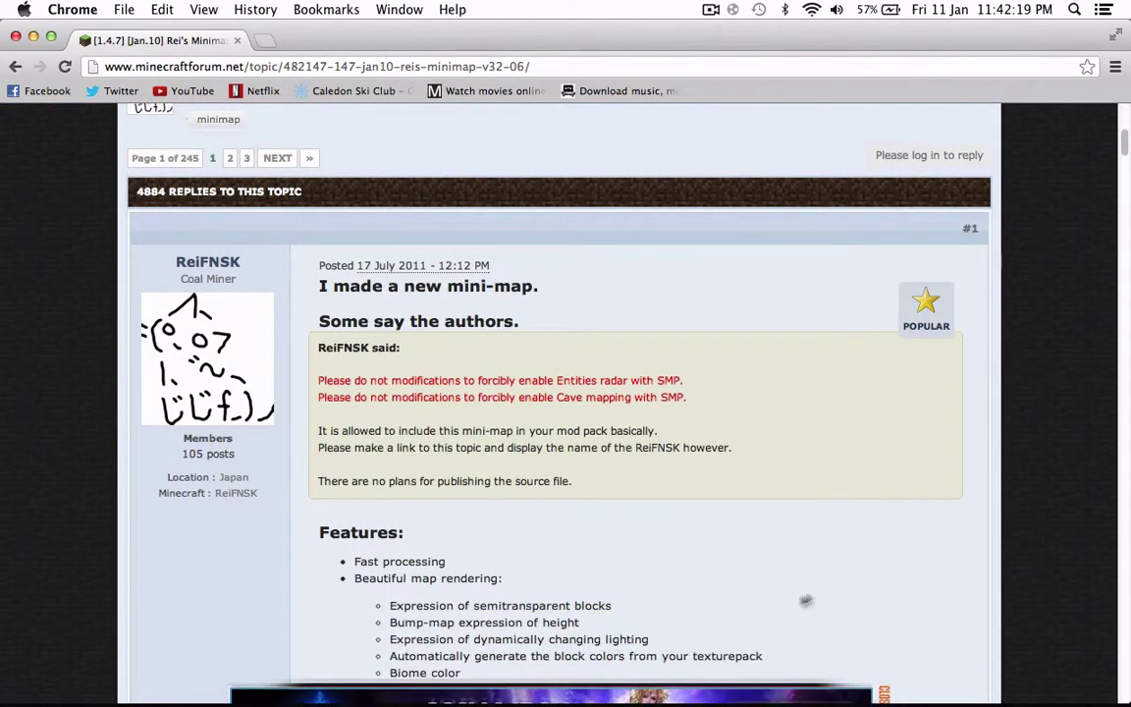
# Scroll to the Download section and follow the [1.4.7] minimap download link
pyautogui.scroll(-7, 765, 614)
pyautogui.scroll(-2, 765, 617)
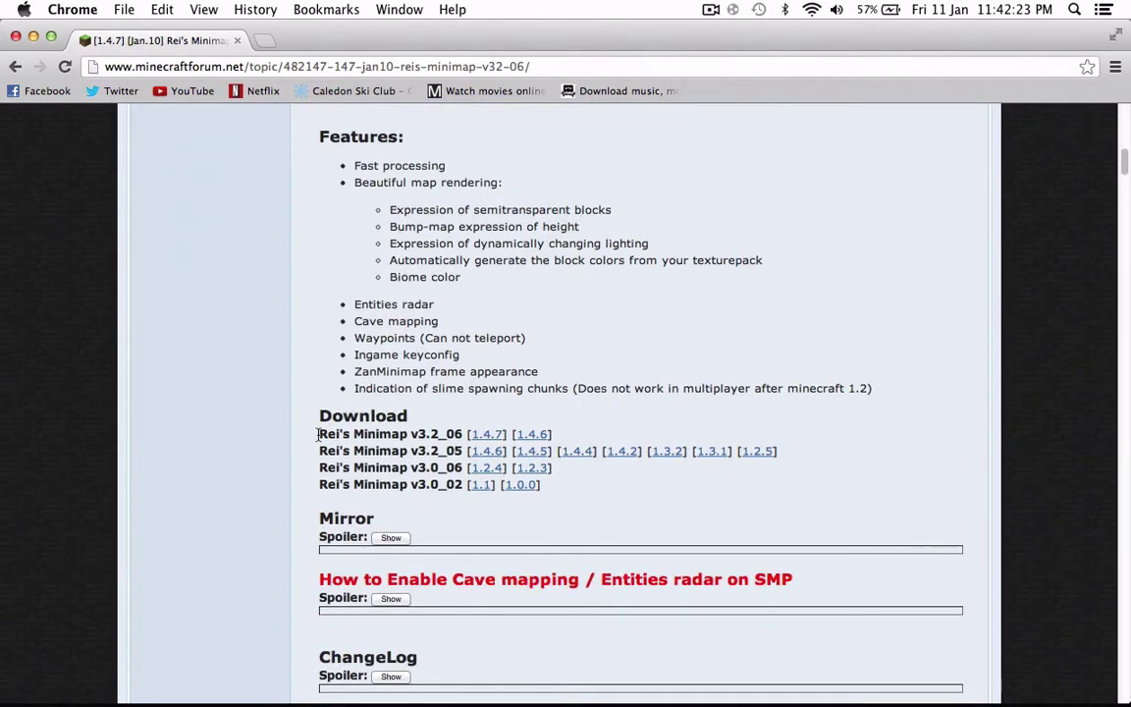
pyautogui.moveTo(318, 434)
pyautogui.mouseDown()
pyautogui.moveTo(324, 446)
pyautogui.moveTo(450, 437)
pyautogui.mouseUp()
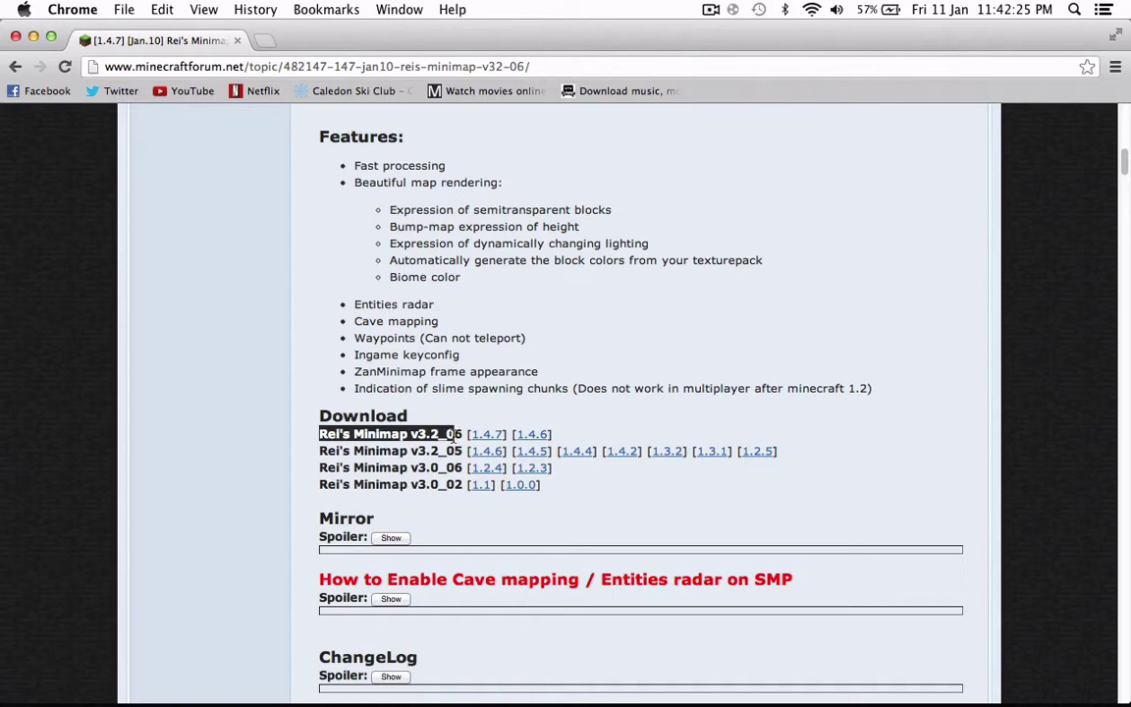
pyautogui.click(458, 435)
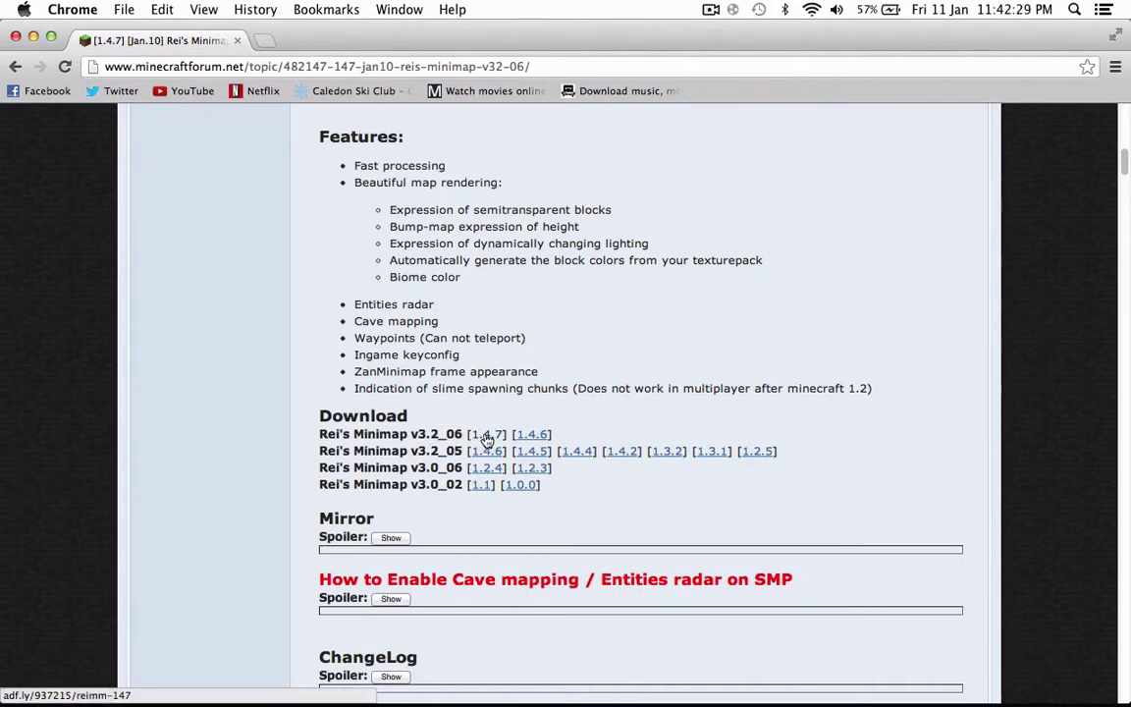
pyautogui.click(487, 438)
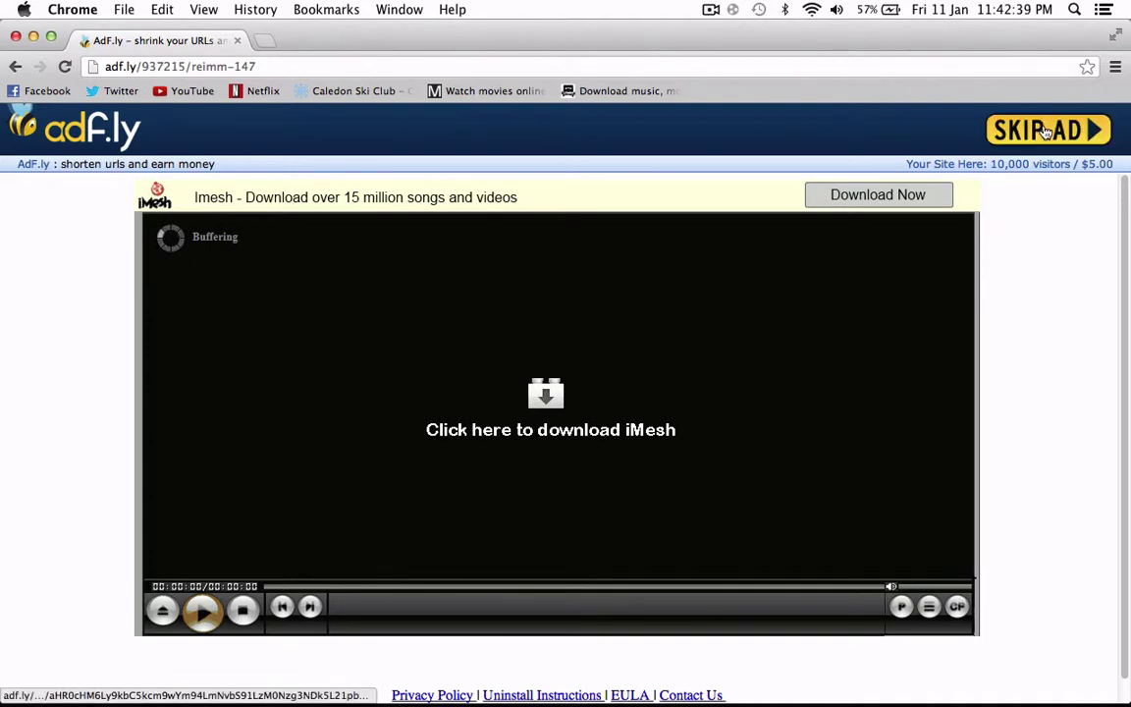
# Skip the adf.ly ad so the 1.4.7 ReiMinimap zip starts downloading
pyautogui.click(1047, 132)
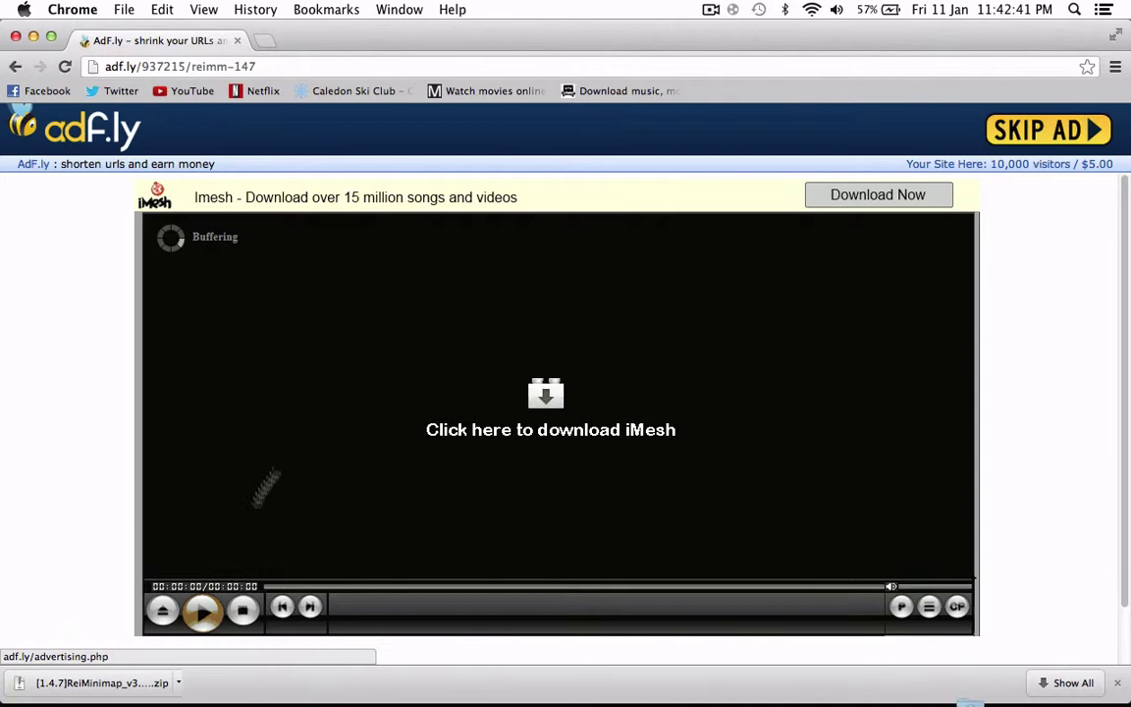
# Close the Chrome window and open a new Finder window
pyautogui.click(16, 36)
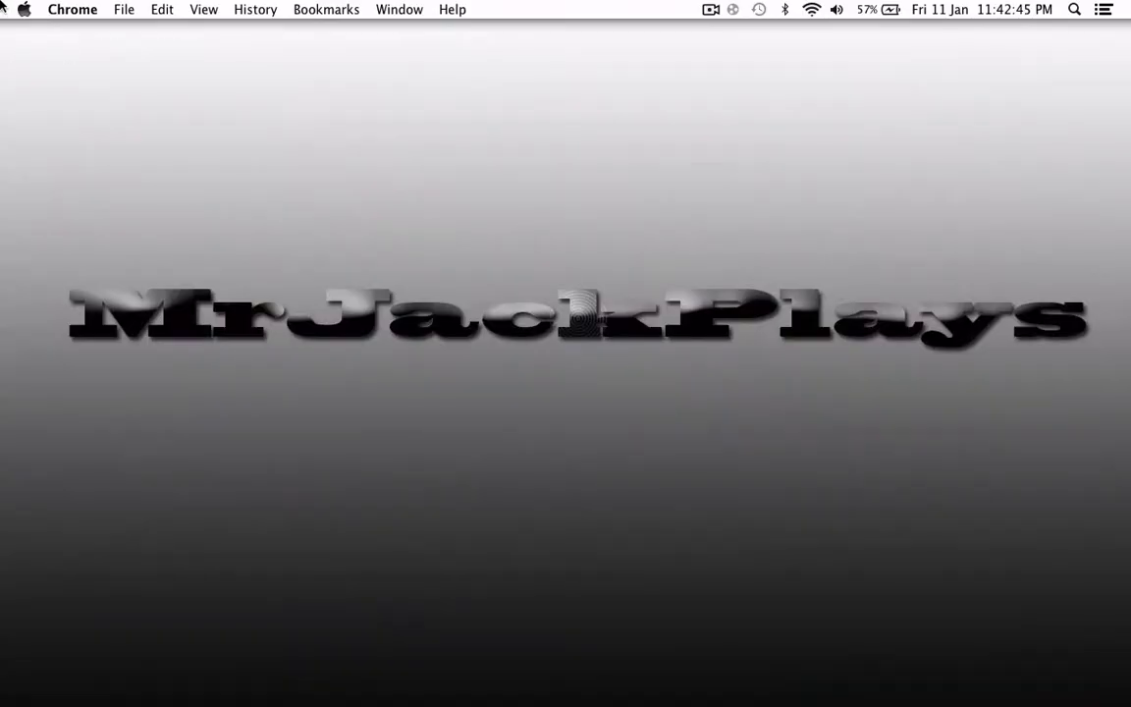
pyautogui.moveTo(560, 700)
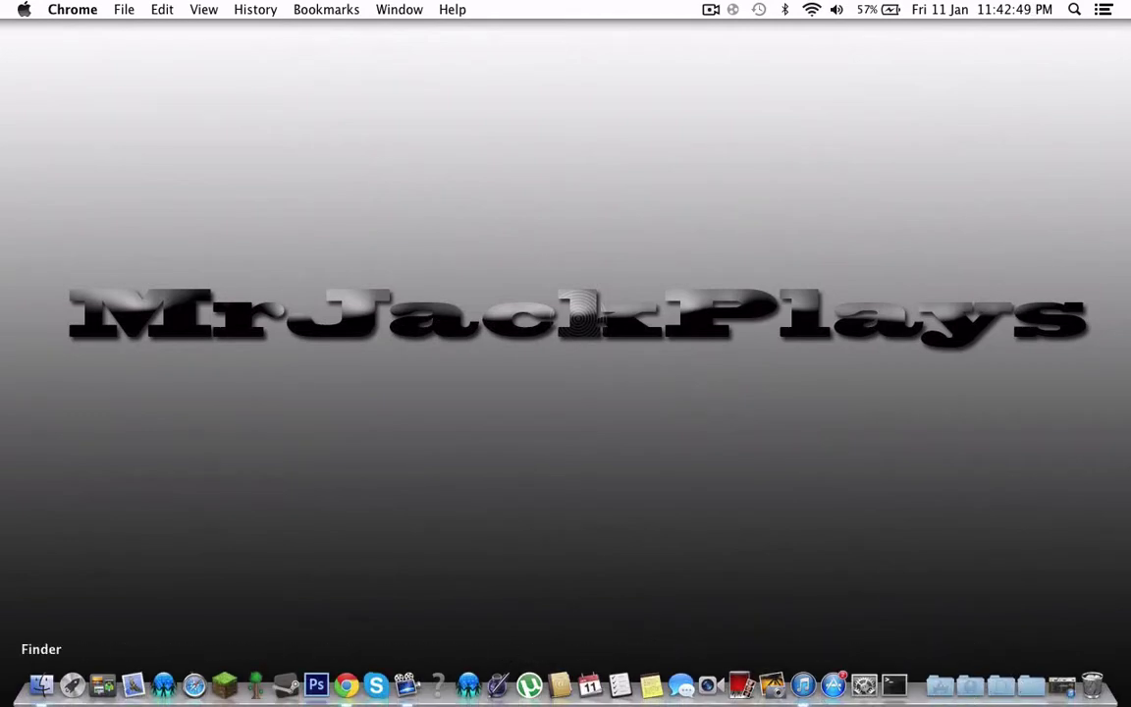
pyautogui.click(42, 687)
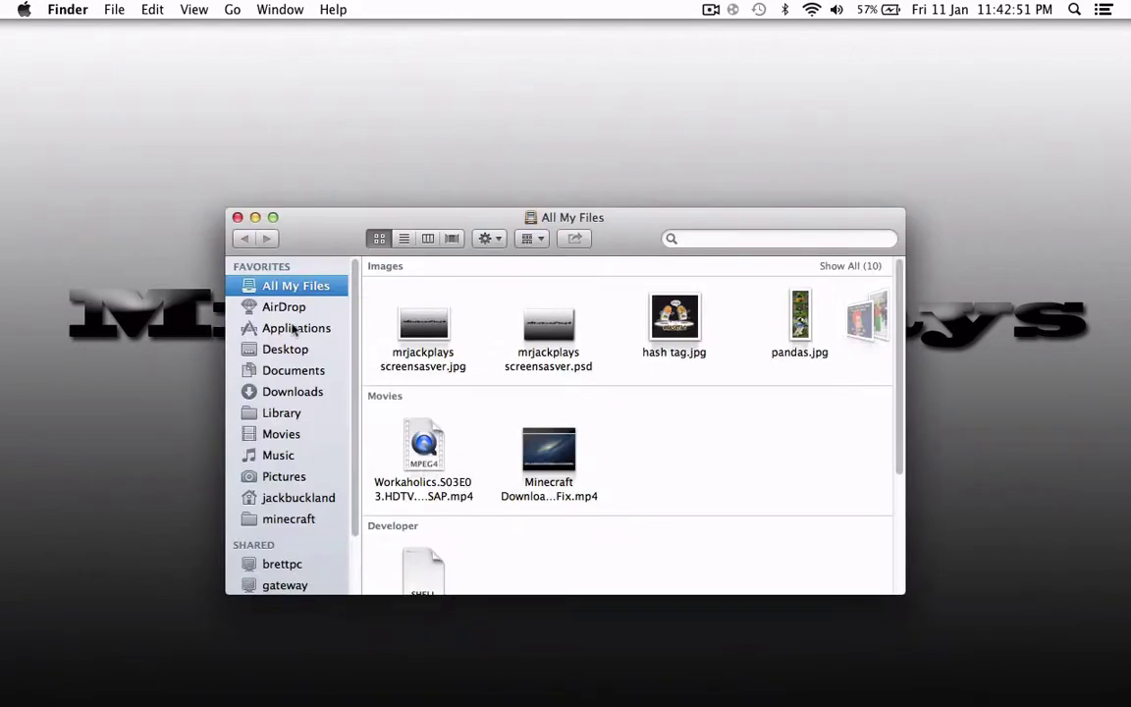
# Unzip the ReiMinimap download in Downloads and open the [1.4.7]ReiMinimap_v3.2_06 folder
pyautogui.click(291, 392)
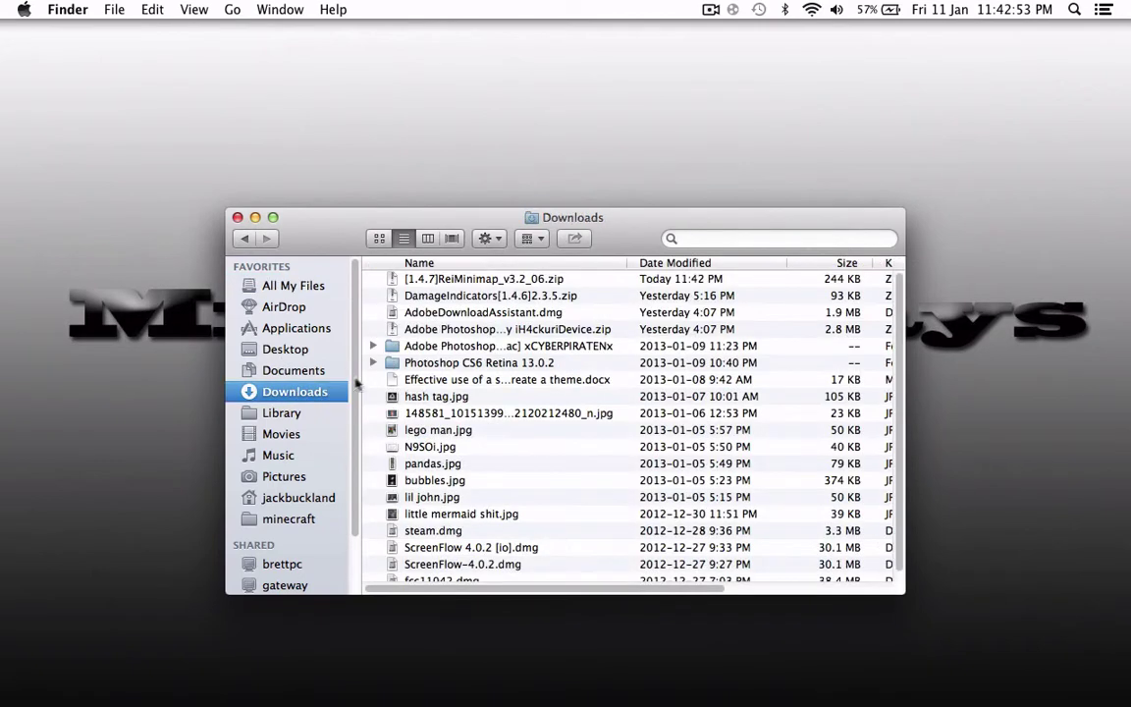
pyautogui.click(451, 282)
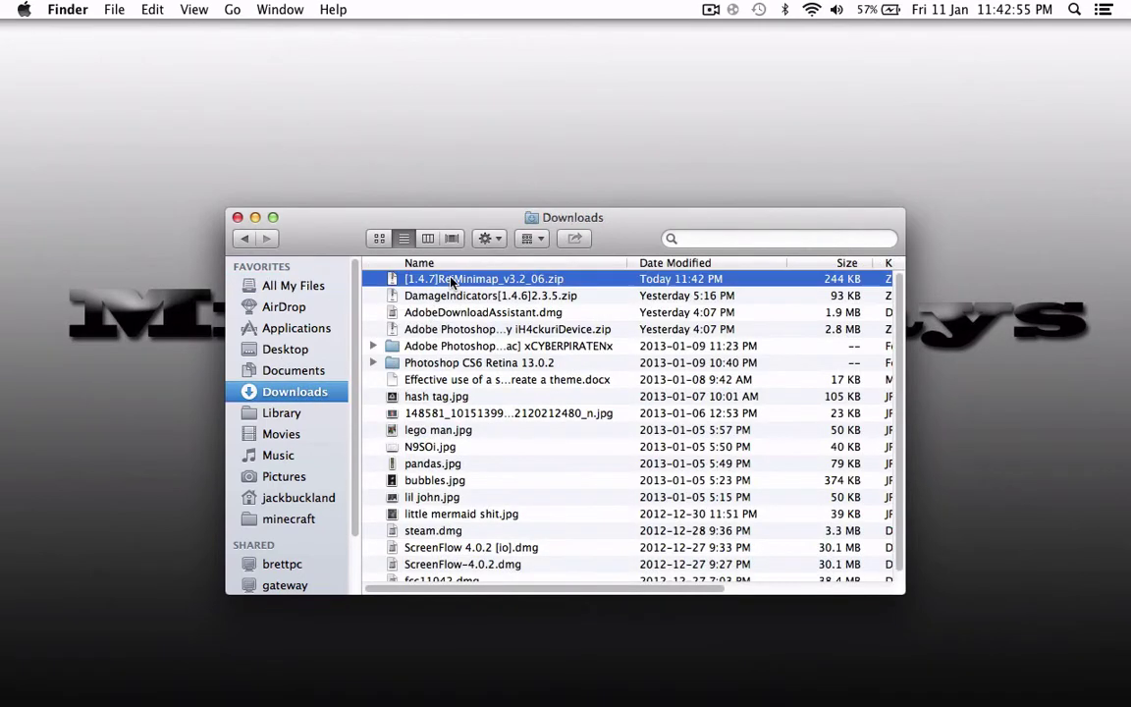
pyautogui.doubleClick(452, 282)
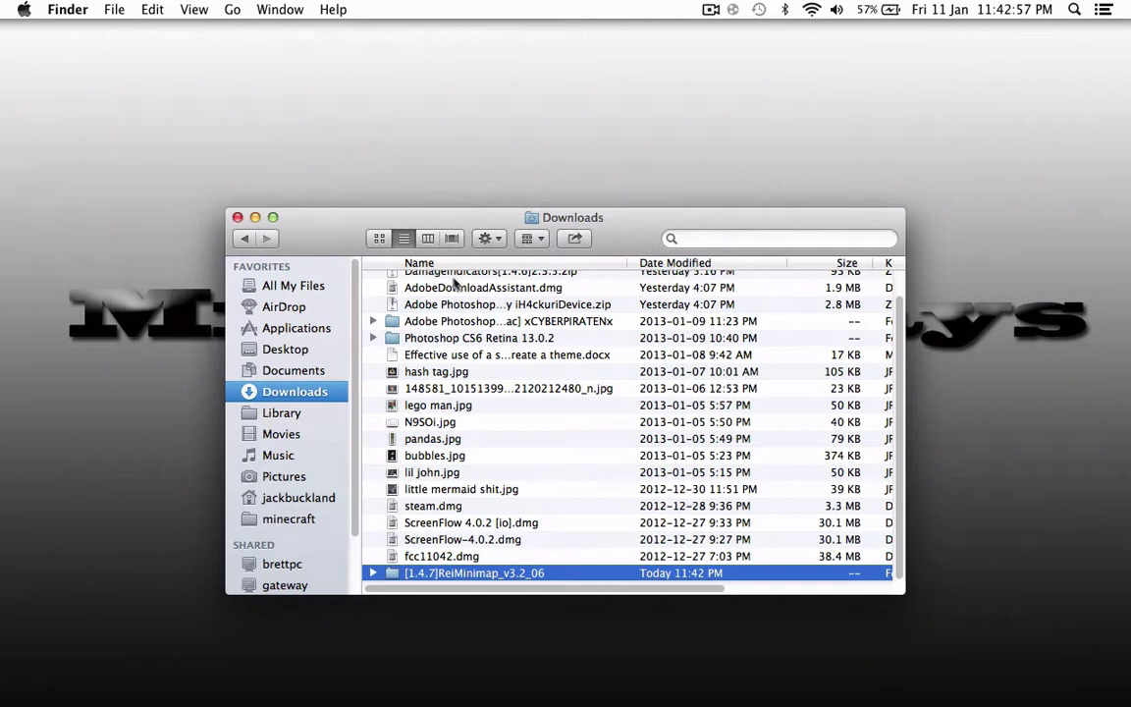
pyautogui.doubleClick(455, 575)
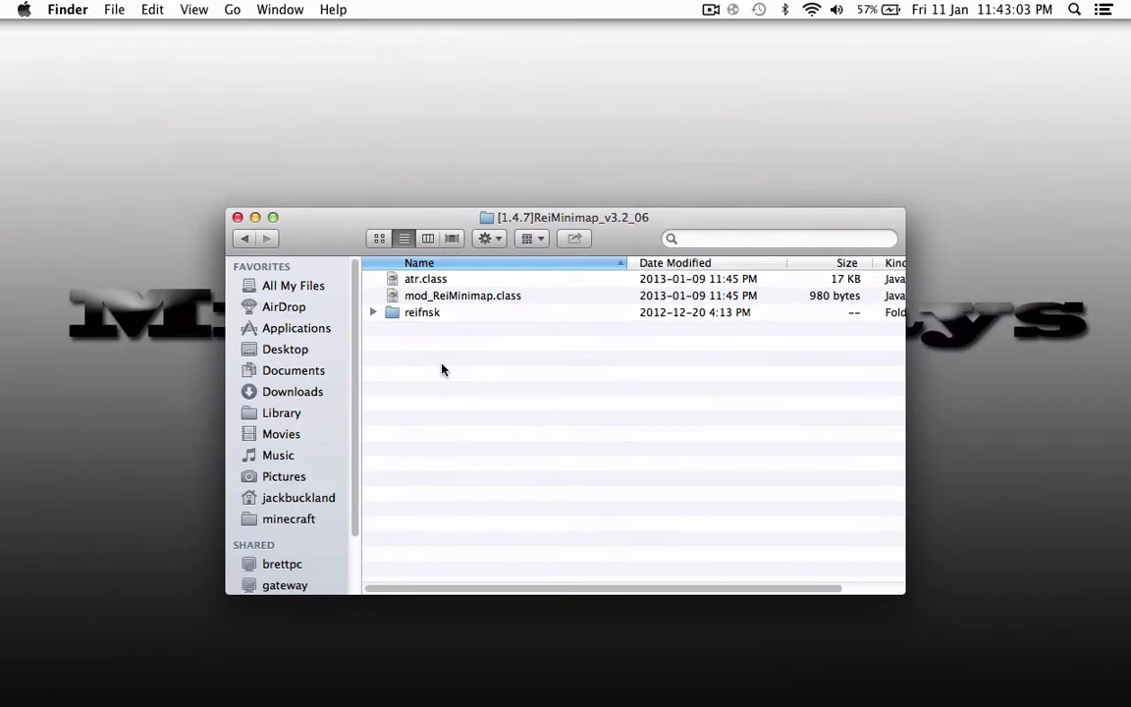
# Copy atr.class, mod_ReiMinimap.class and reifnsk, then go to the minecraft folder
pyautogui.moveTo(442, 369); pyautogui.dragTo(432, 283)
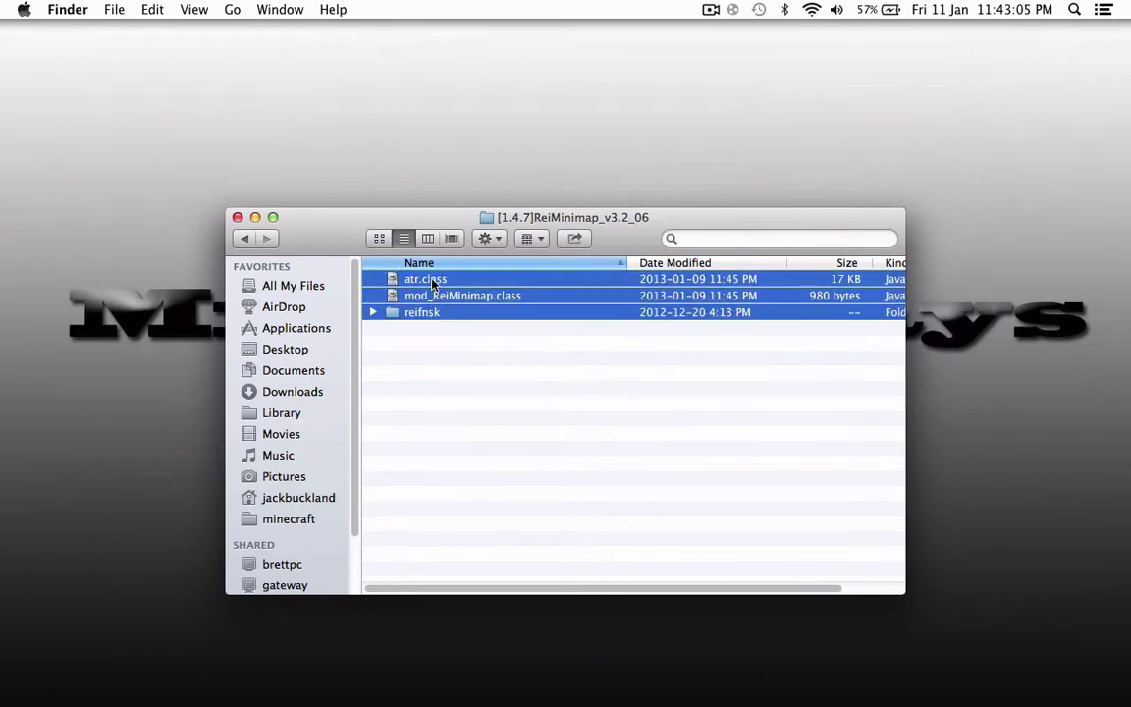
pyautogui.press('super+c')
pyautogui.rightClick(440, 299)
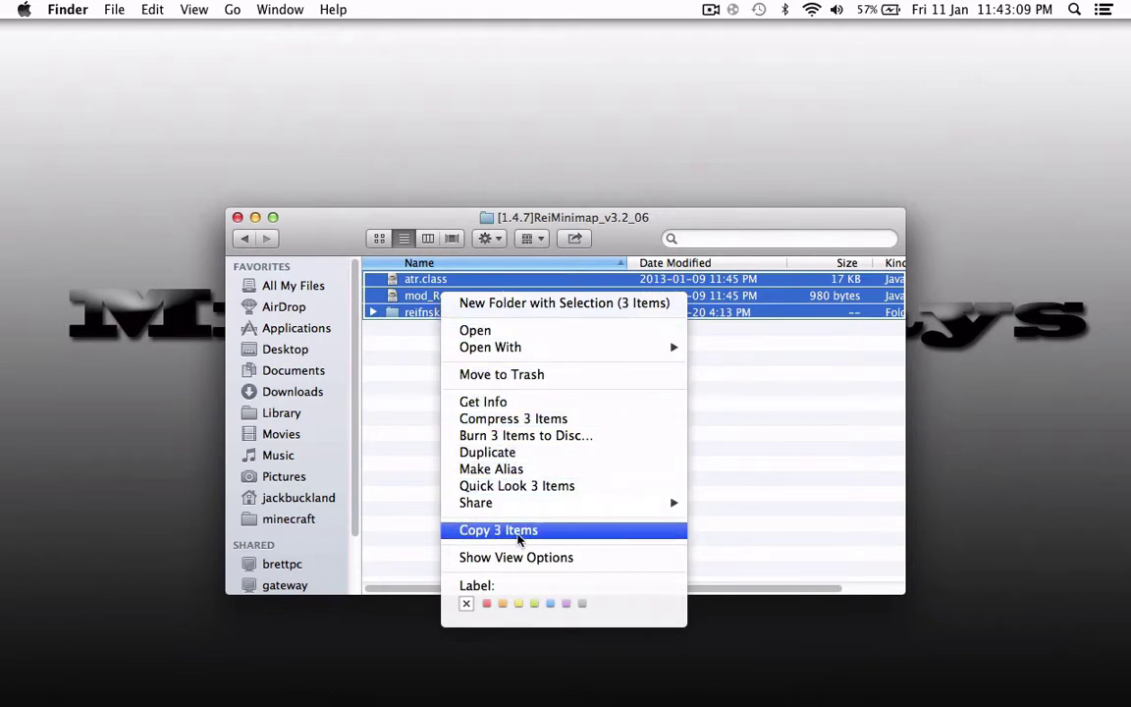
pyautogui.click(517, 538)
pyautogui.click(291, 520)
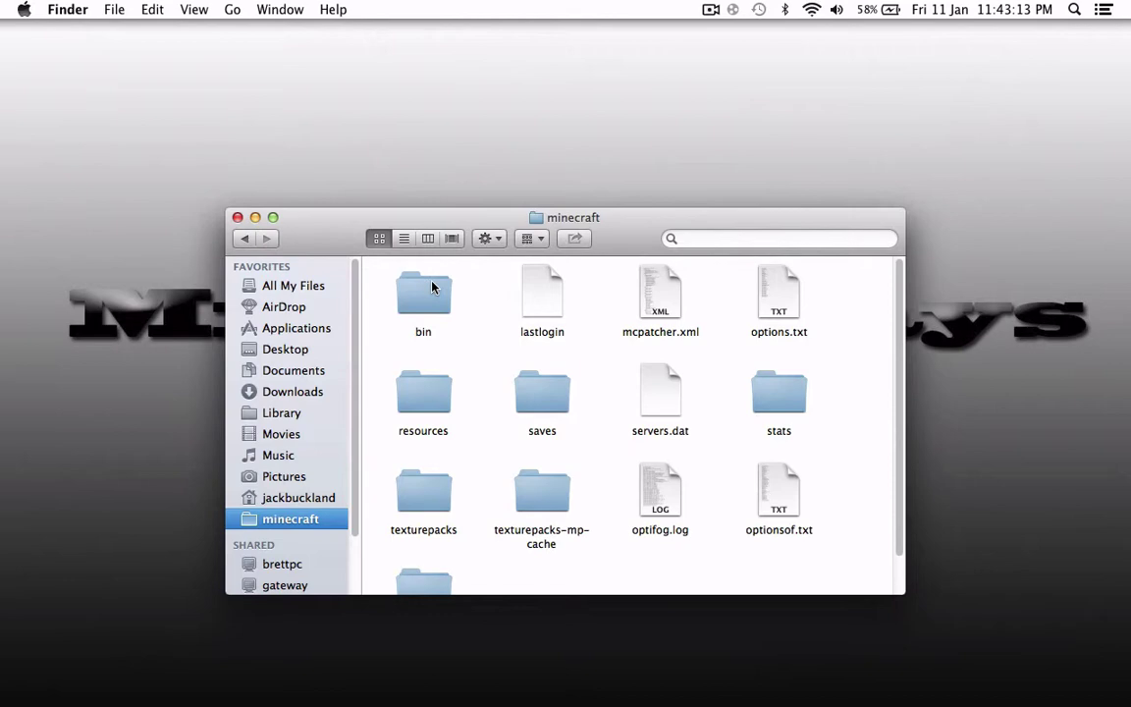
# In the bin folder, rename minecraft.jar to minecraft.jar.zip
pyautogui.scroll(-1, 432, 286)
pyautogui.scroll(1, 433, 286)
pyautogui.doubleClick(432, 286)
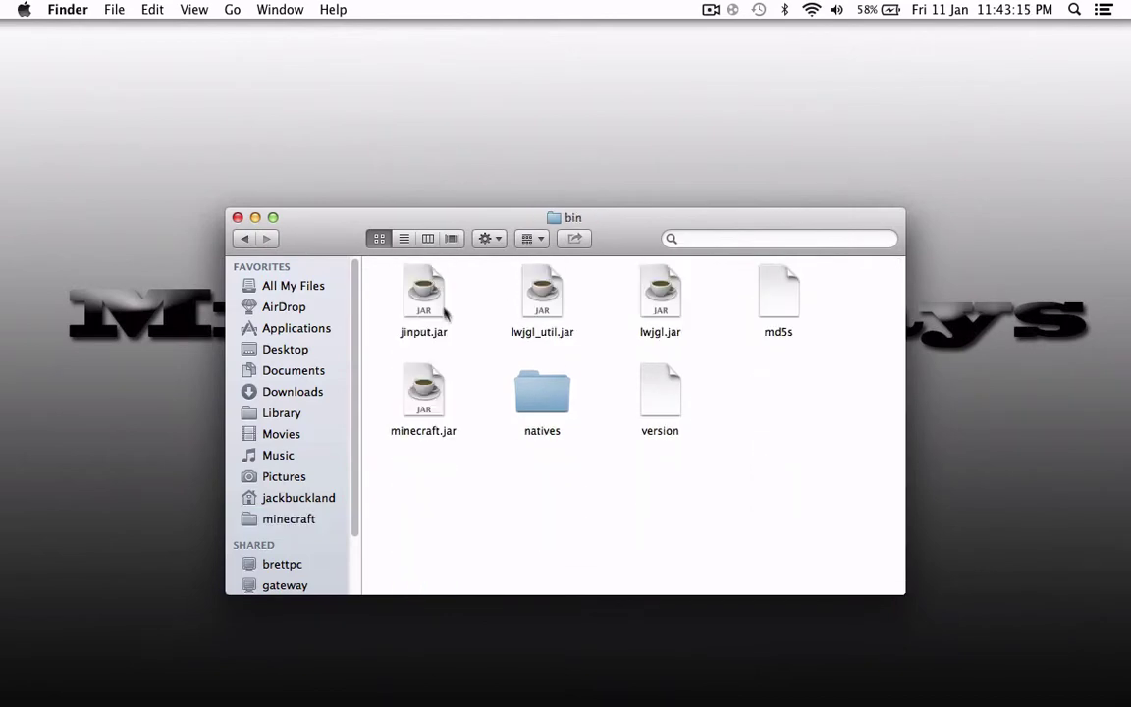
pyautogui.click(427, 397)
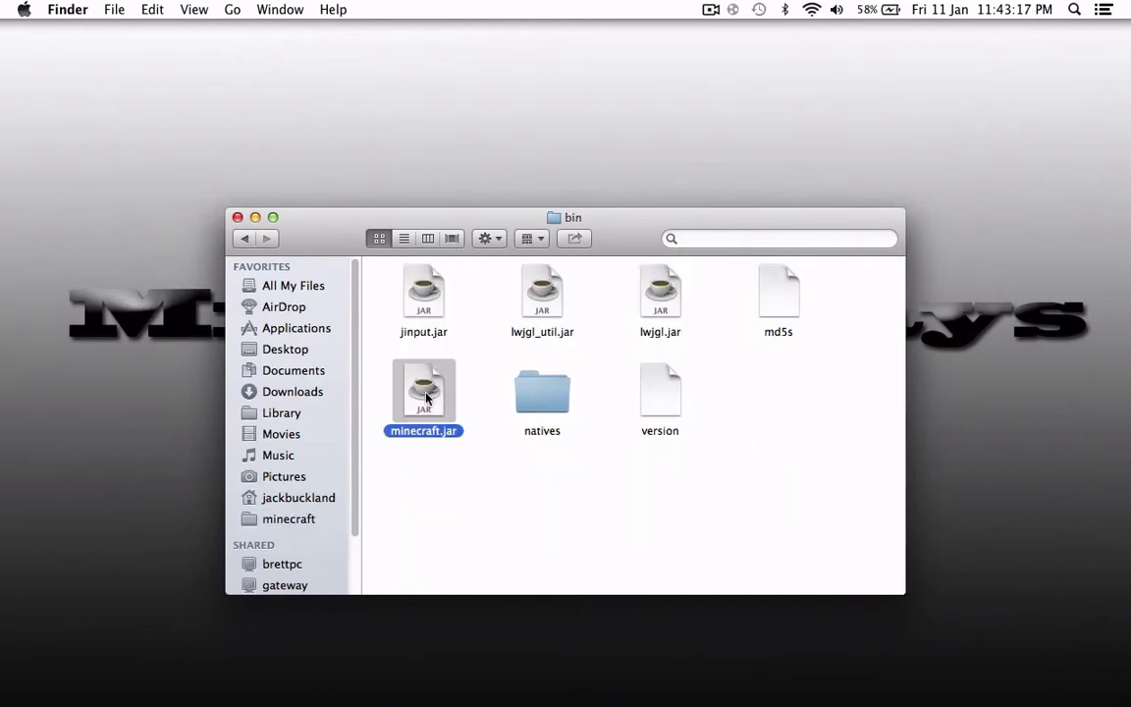
pyautogui.click(439, 433)
pyautogui.click(458, 432)
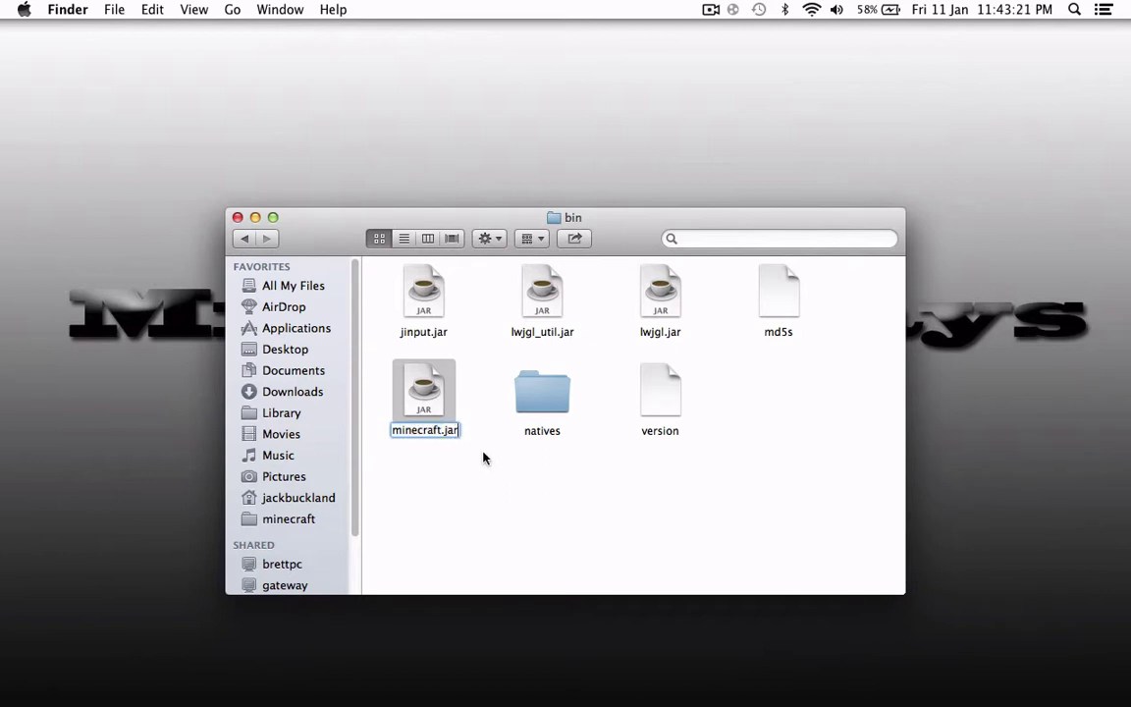
pyautogui.write('.zip')
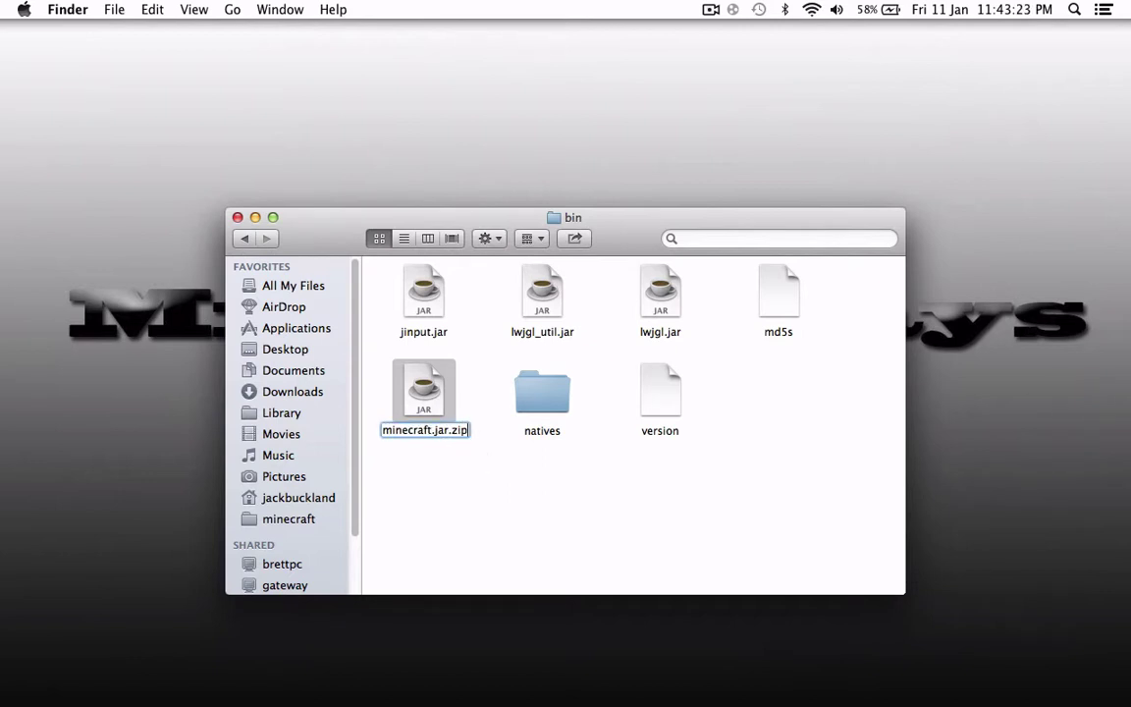
pyautogui.press('Return')
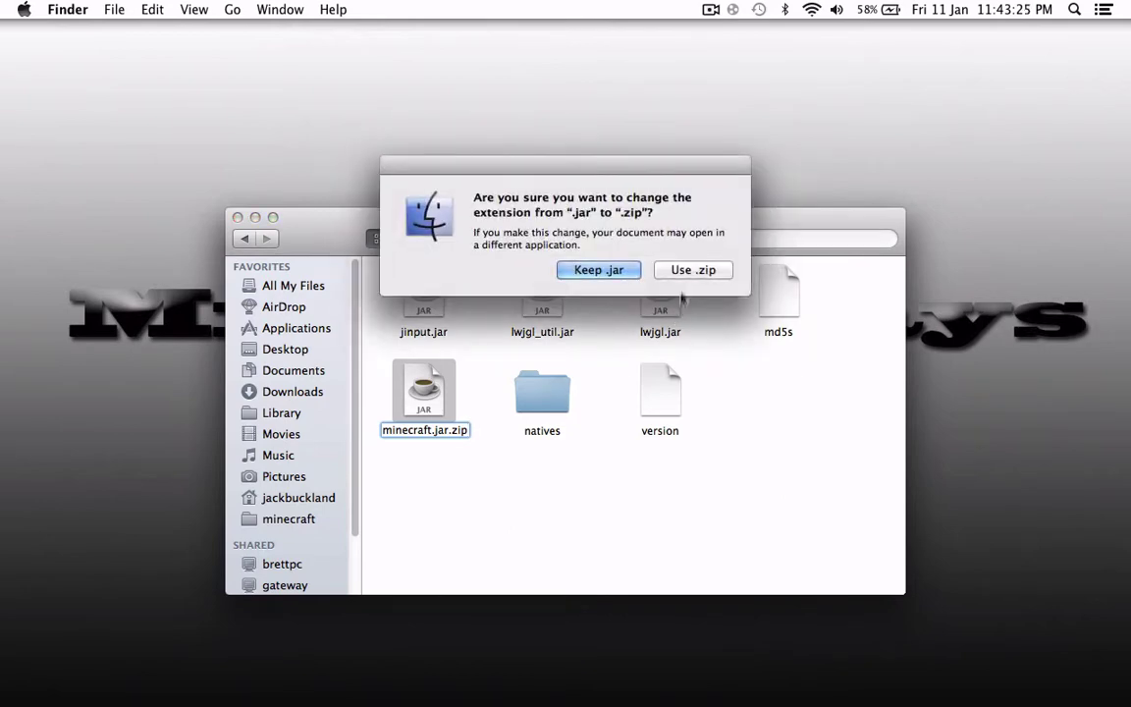
# Confirm the .zip extension, extract minecraft.jar.zip with Archive Utility, and delete the archive
pyautogui.click(694, 270)
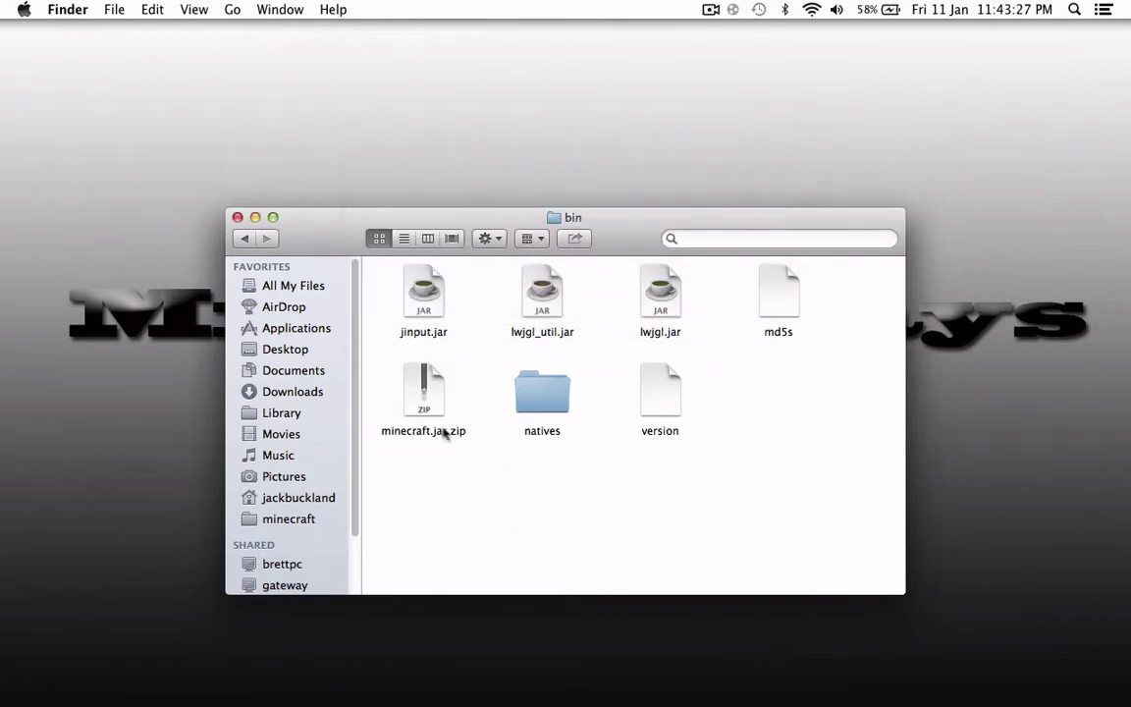
pyautogui.rightClick(422, 394)
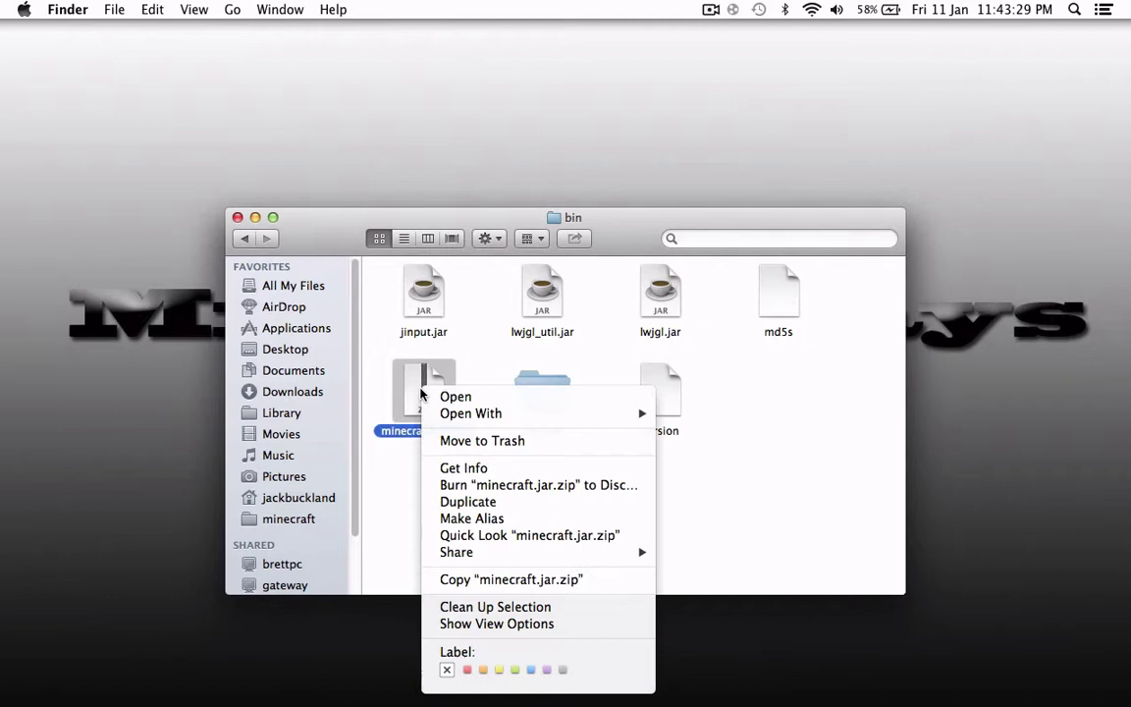
pyautogui.moveTo(550, 413)
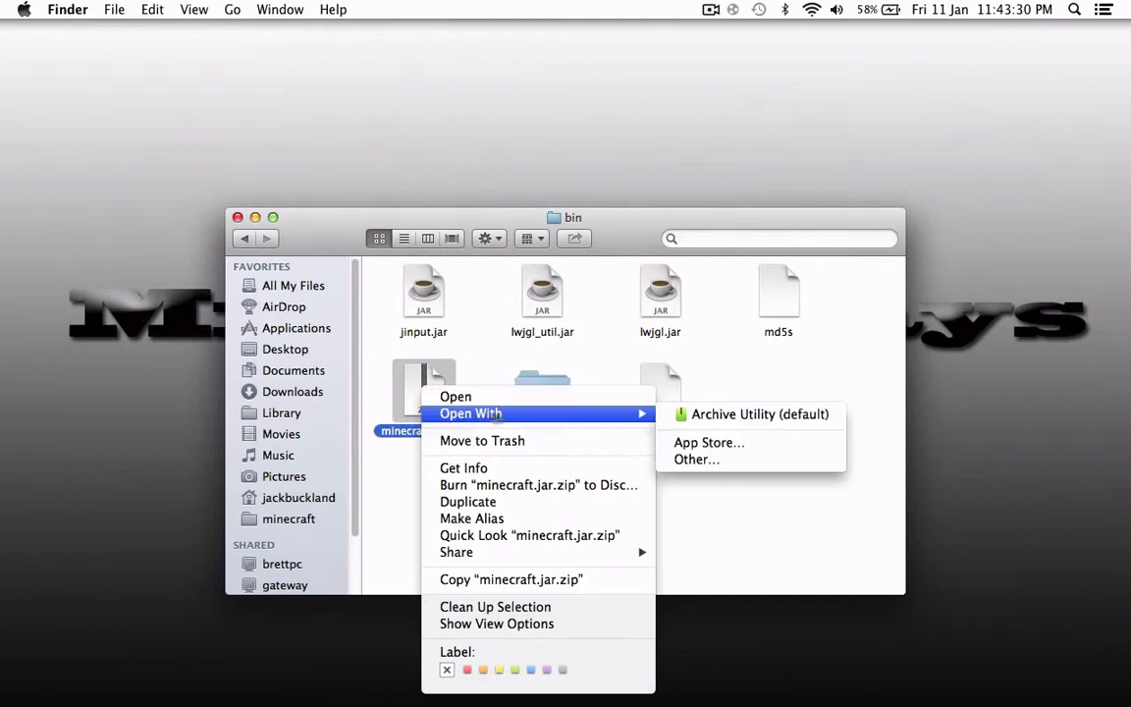
pyautogui.click(746, 420)
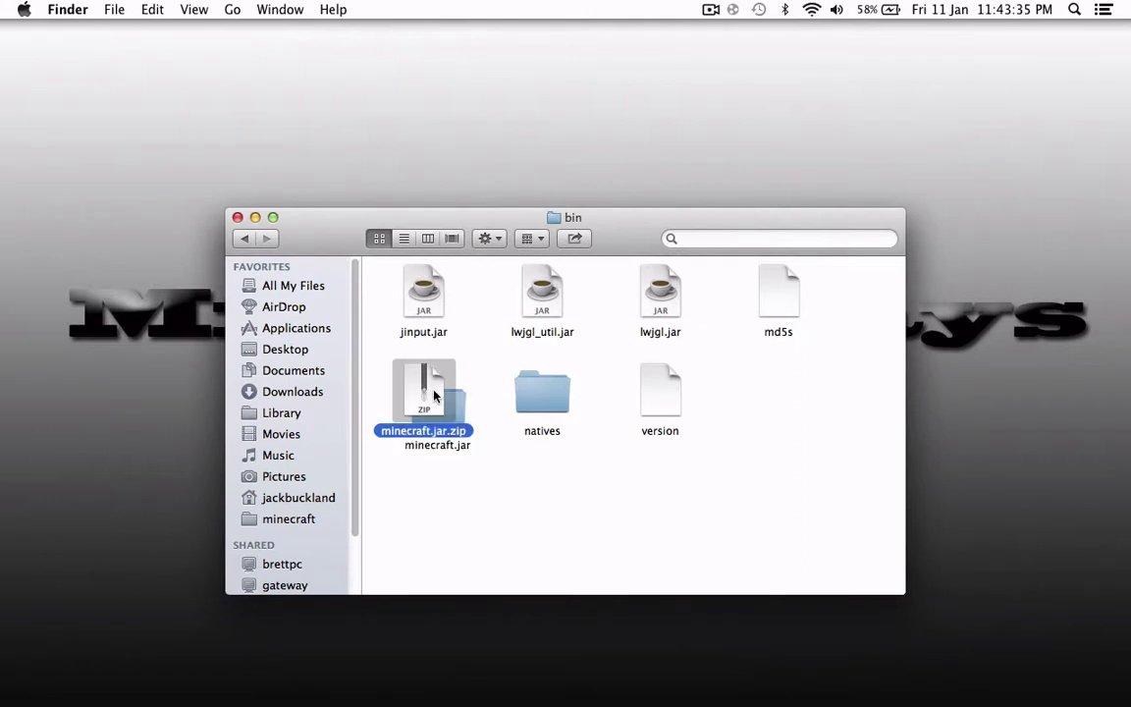
pyautogui.press('super+BackSpace')
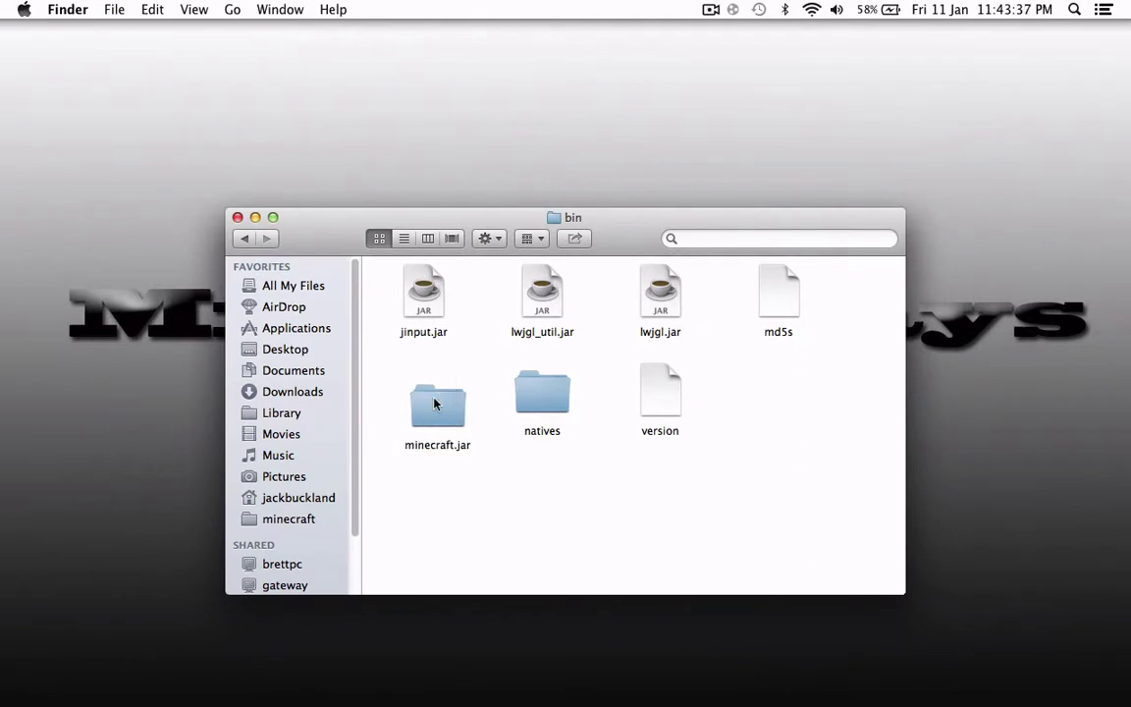
pyautogui.rightClick(528, 482)
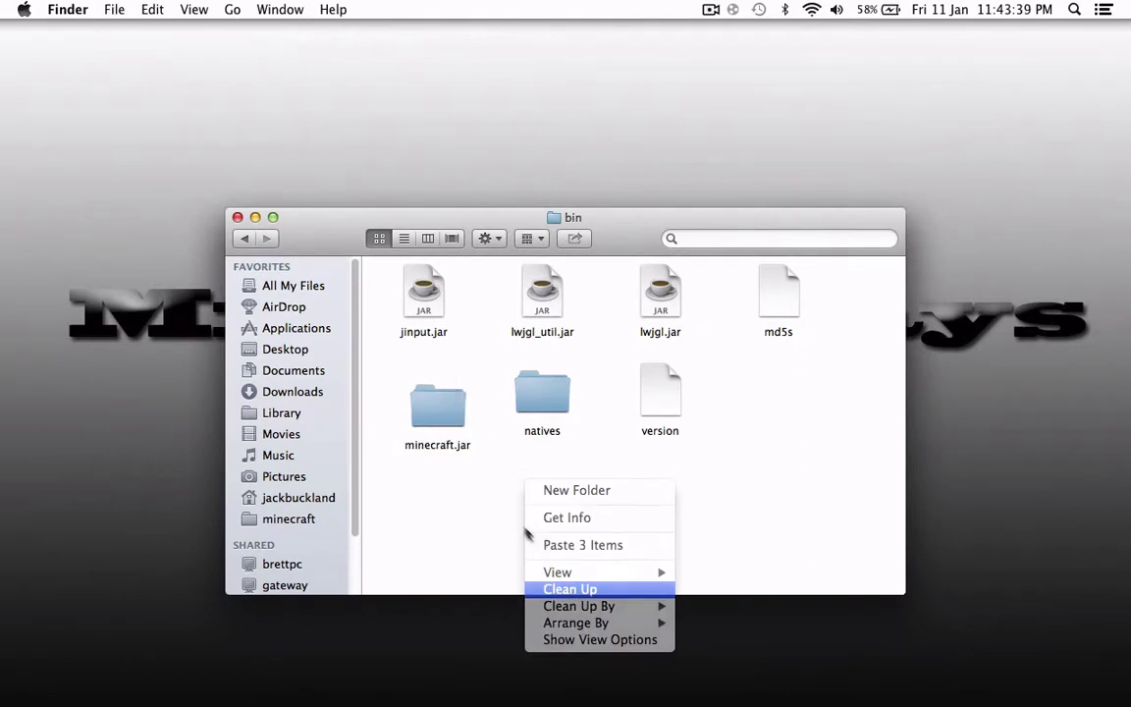
# Inside the minecraft.jar folder, delete META-INF and paste the minimap files, replacing atr.class
pyautogui.doubleClick(414, 396)
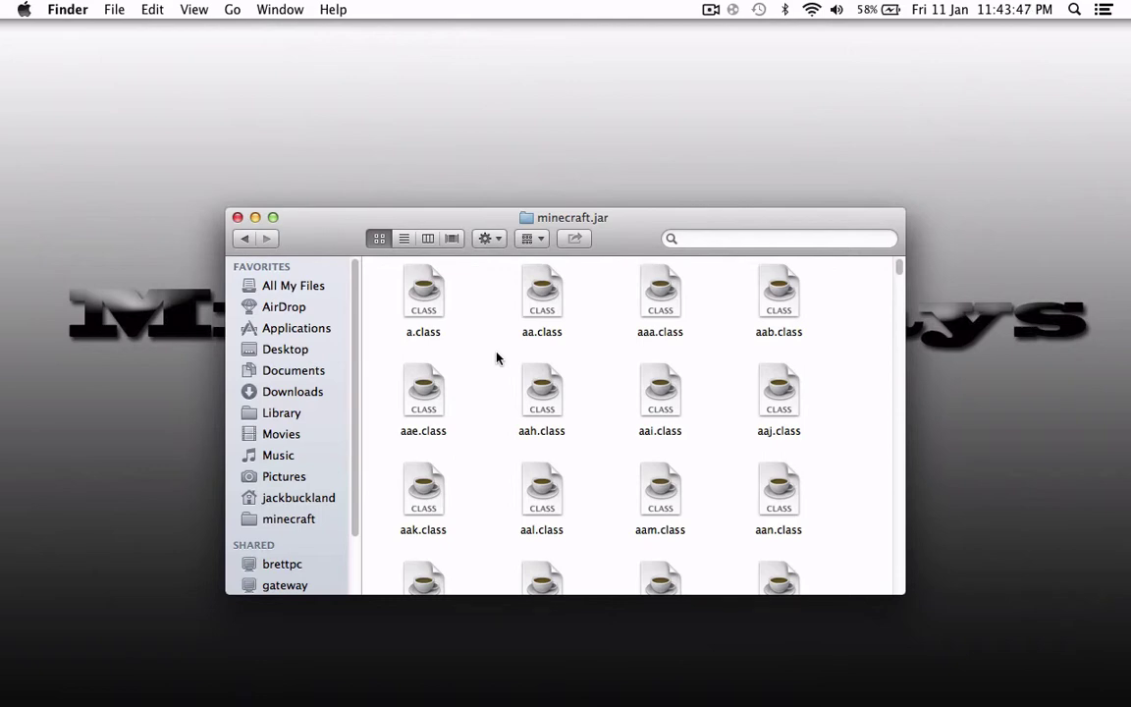
pyautogui.press('m')
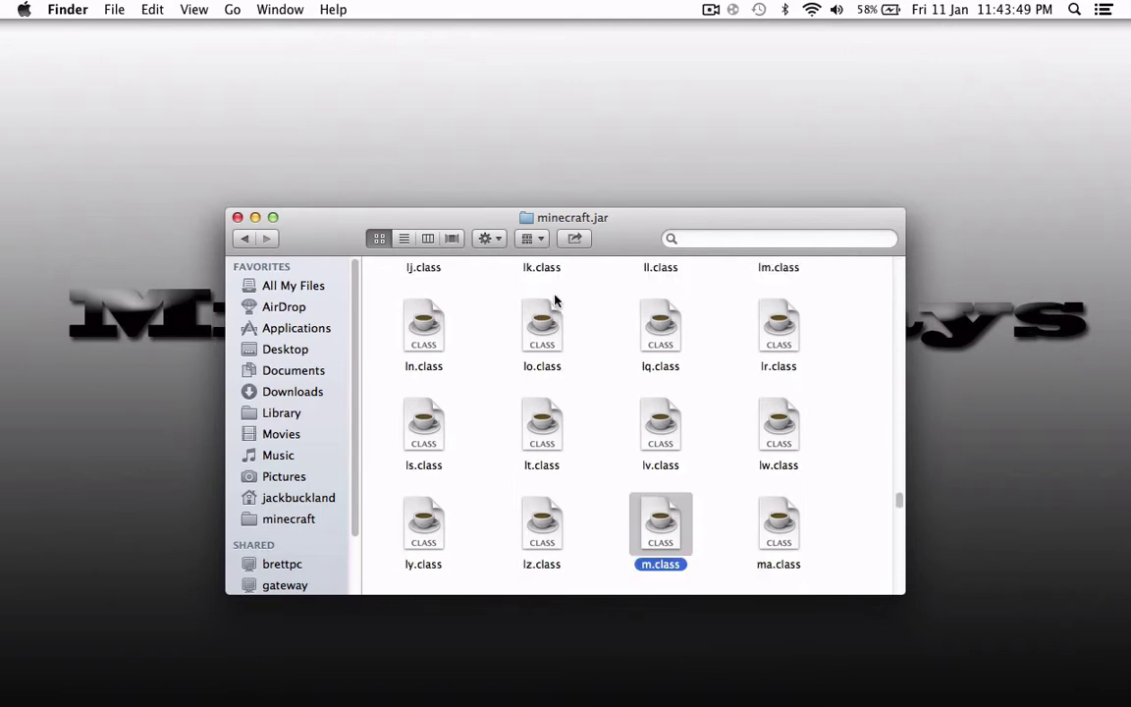
pyautogui.scroll(-5, 555, 307)
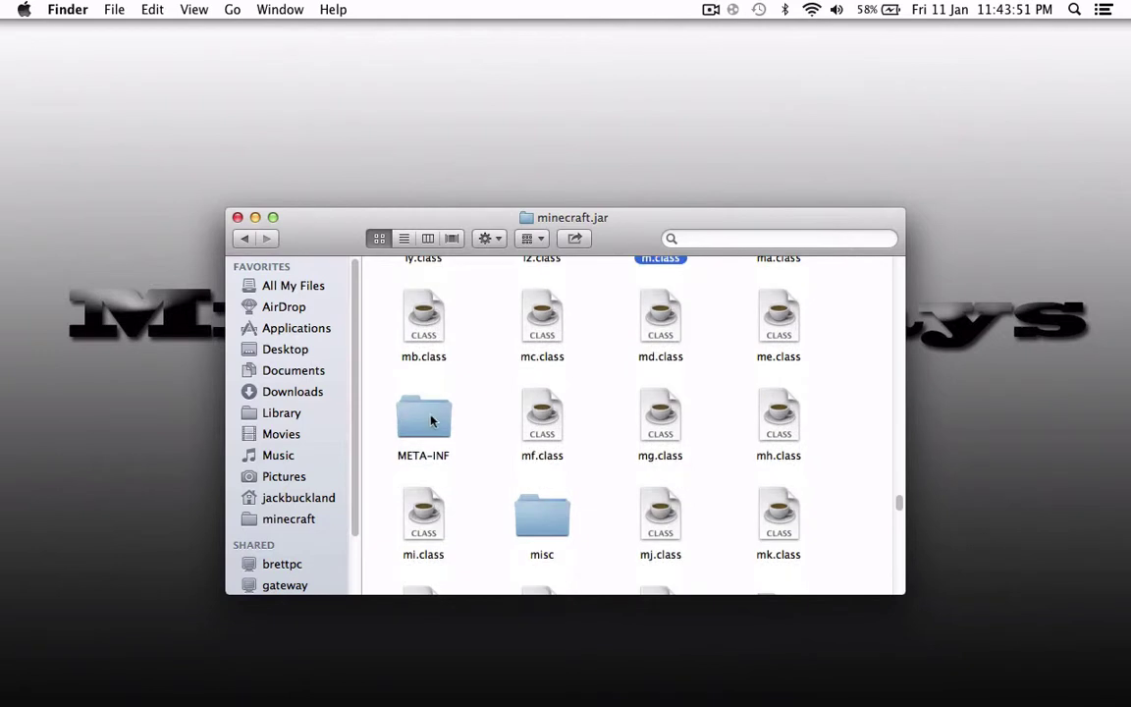
pyautogui.click(426, 423)
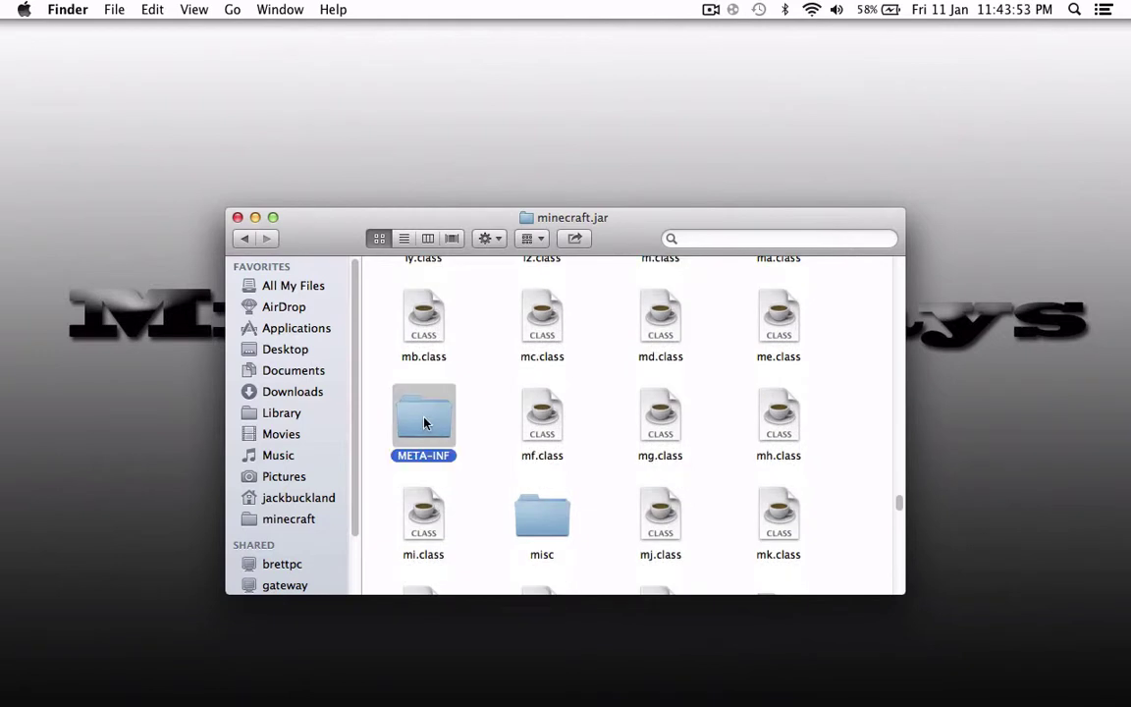
pyautogui.press('super+BackSpace')
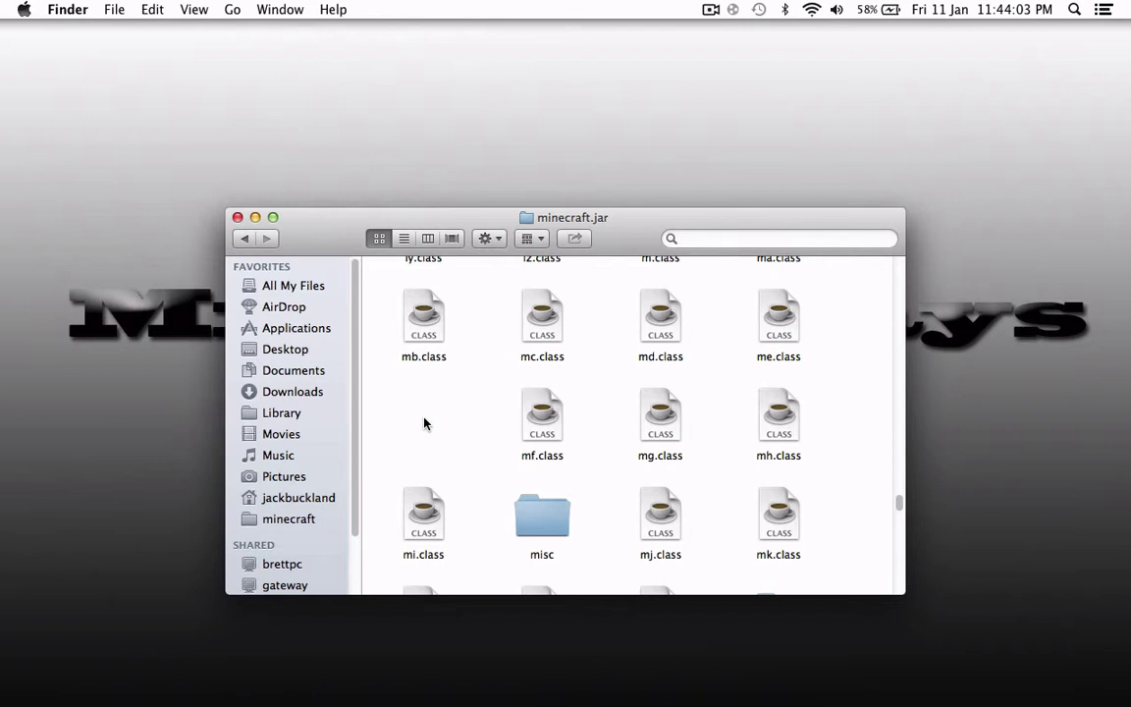
pyautogui.press('super+v')
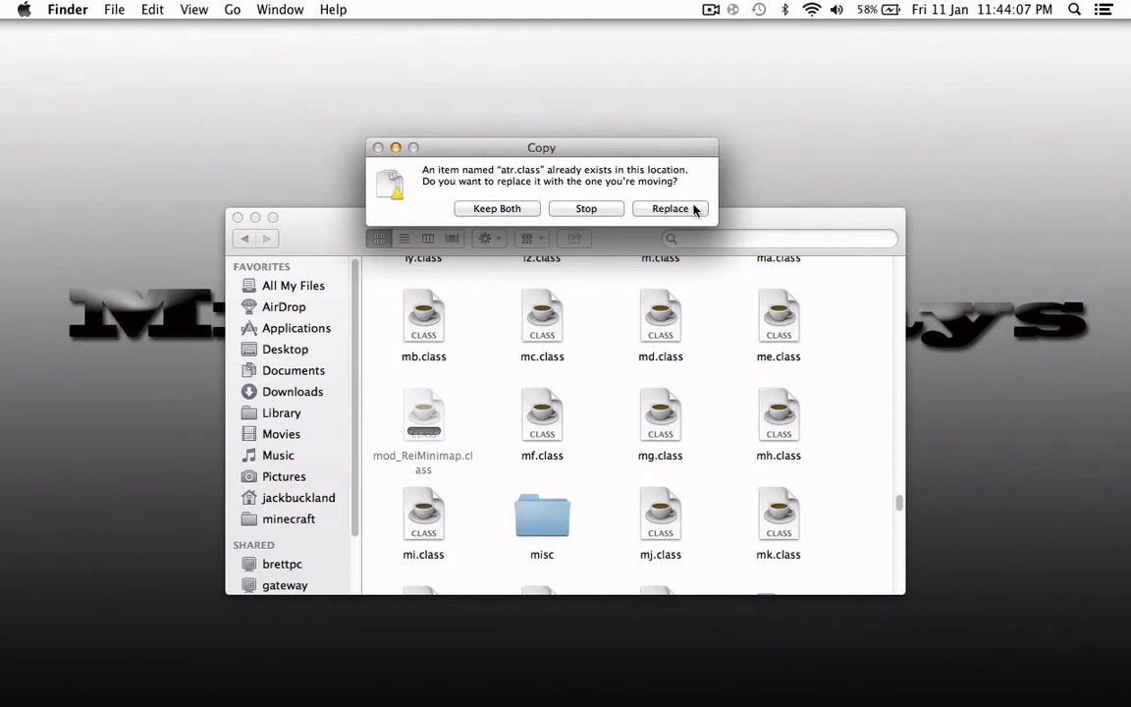
pyautogui.click(694, 209)
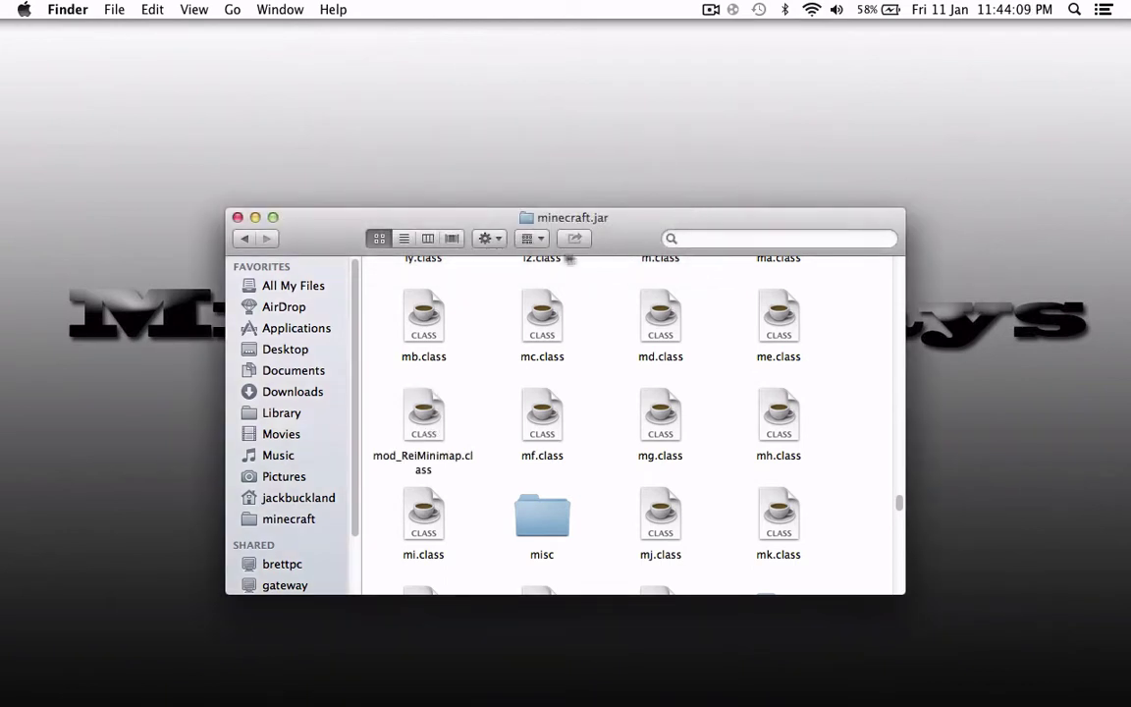
# Close the minecraft.jar folder, launch Minecraft, log in and maximize the game window
pyautogui.click(238, 217)
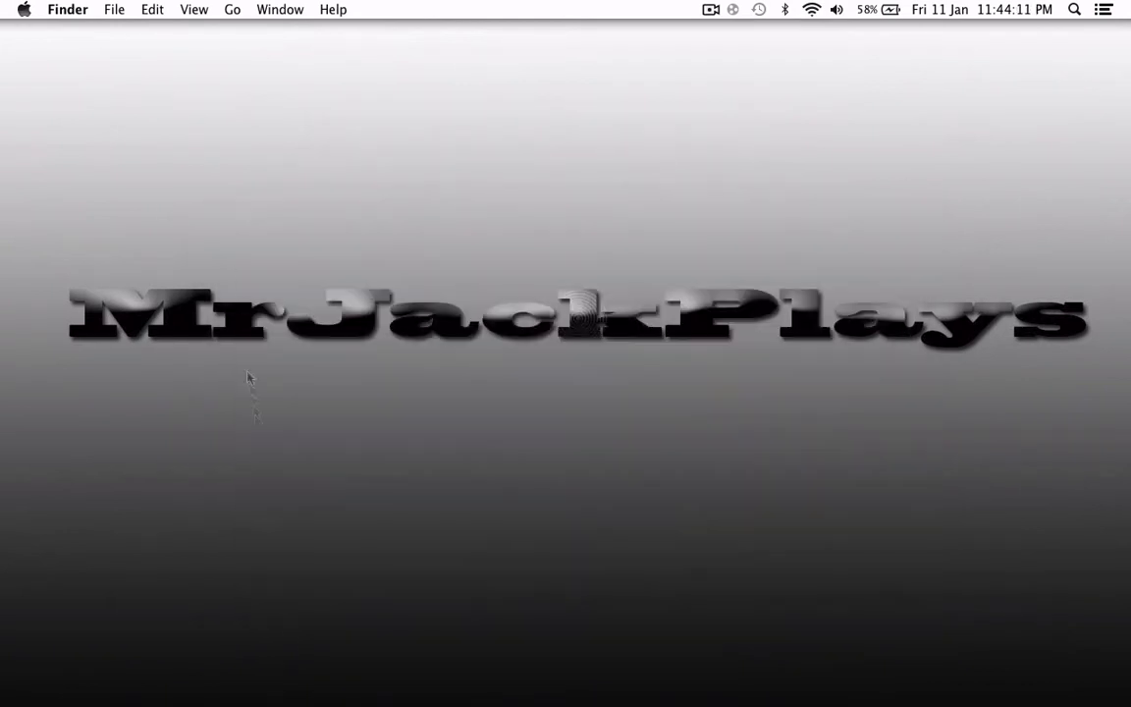
pyautogui.click(224, 686)
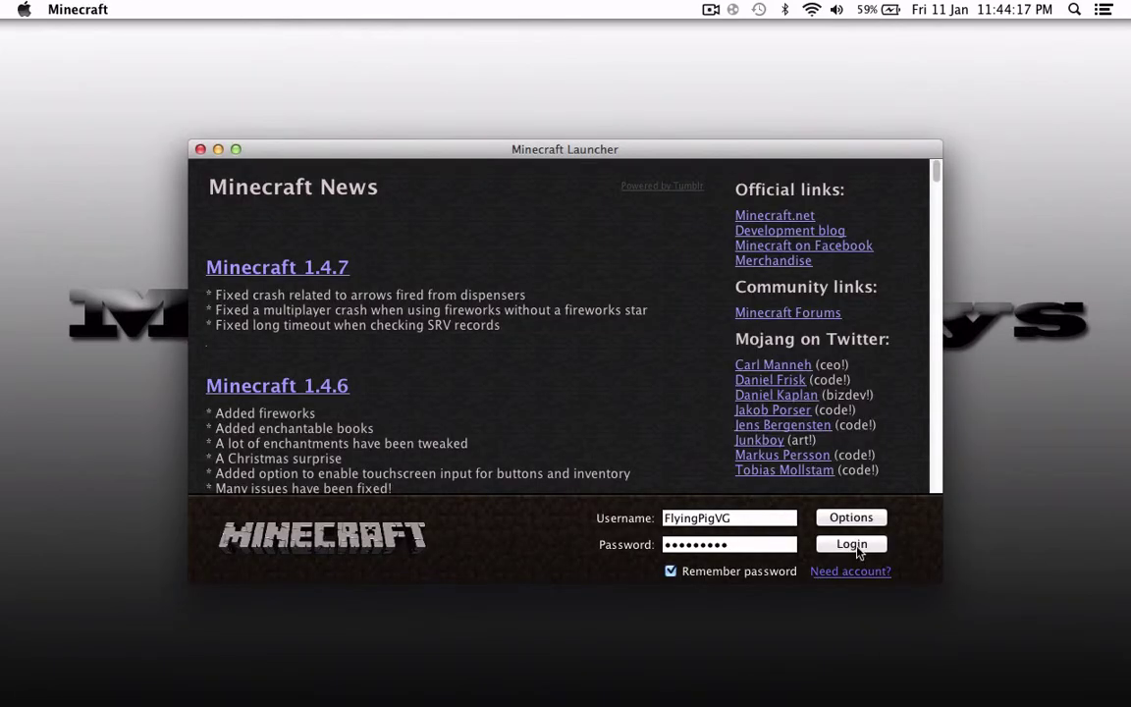
pyautogui.click(850, 545)
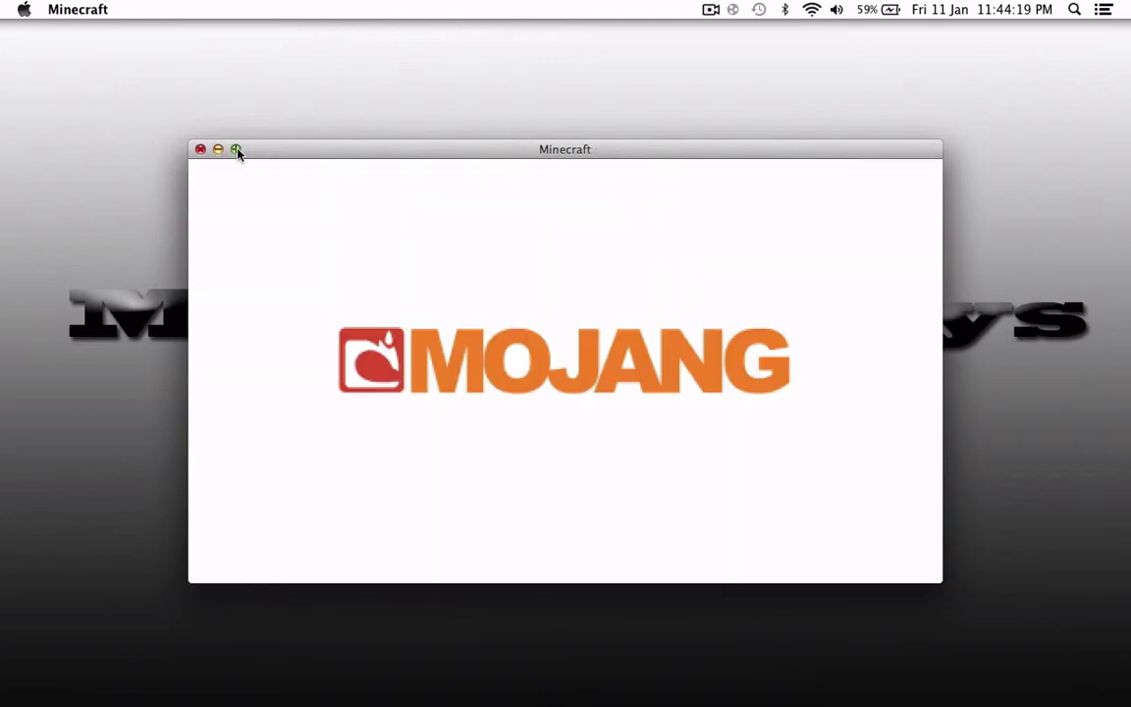
pyautogui.click(237, 150)
# Create and load a new singleplayer world named New World
pyautogui.click(535, 309)
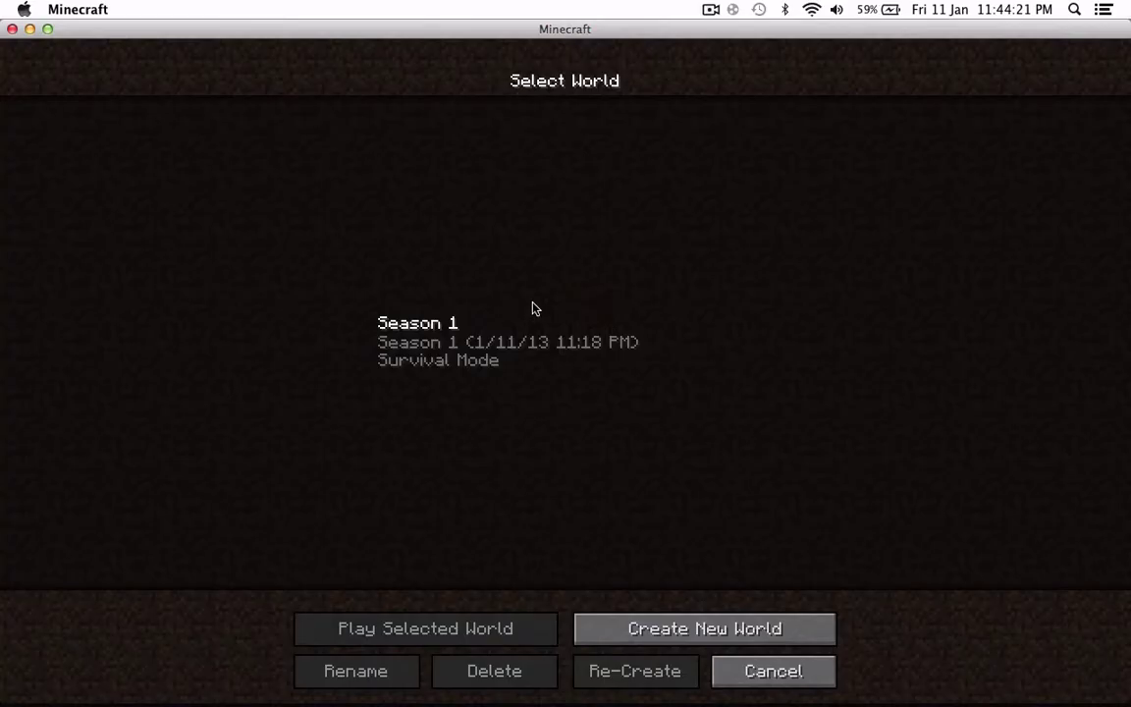
pyautogui.click(697, 627)
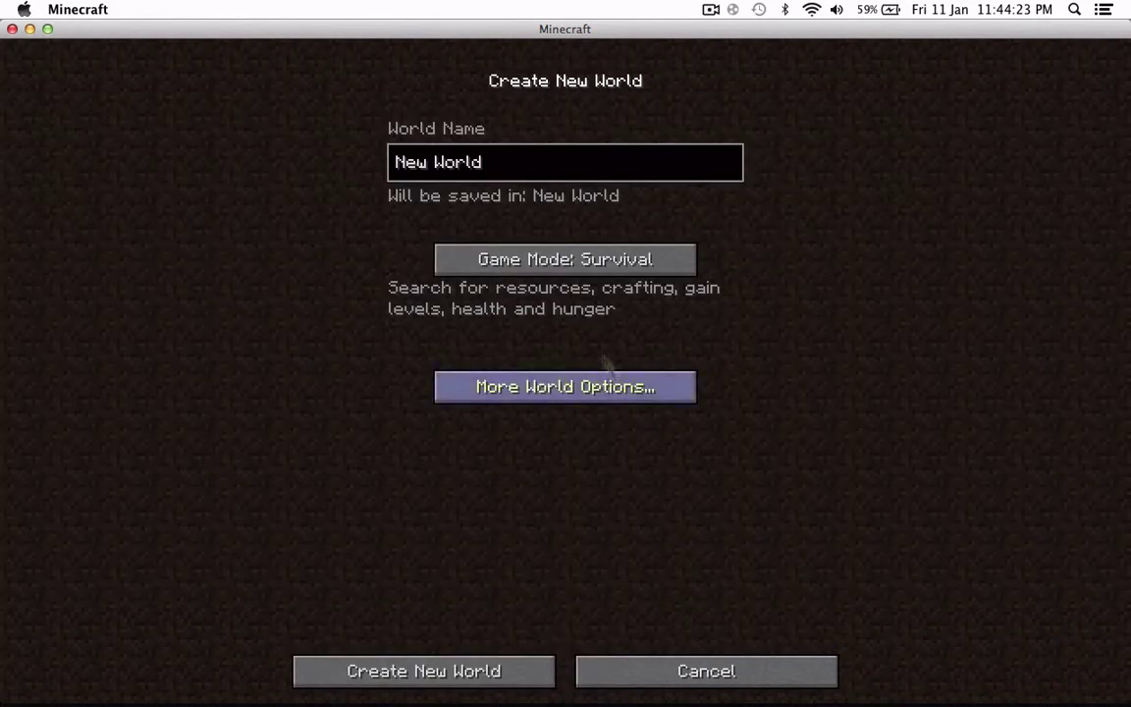
pyautogui.click(424, 670)
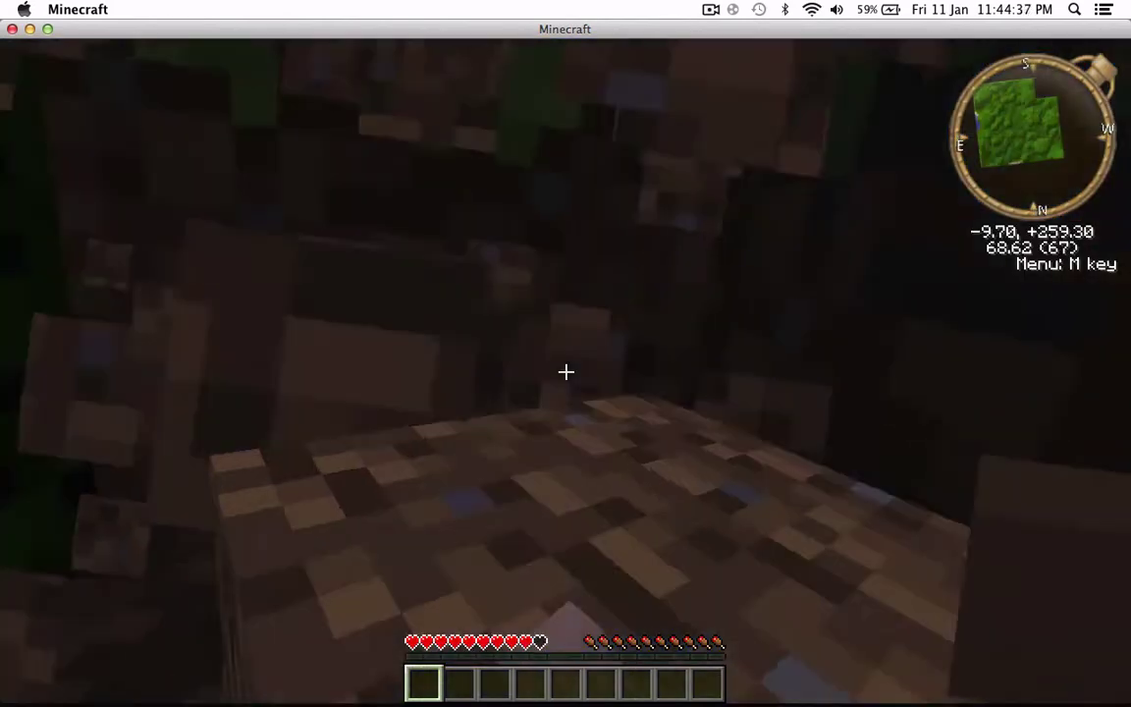
# Collect a dirt block and move through the leafy tunnel near the tree trunk
pyautogui.click(566, 371)
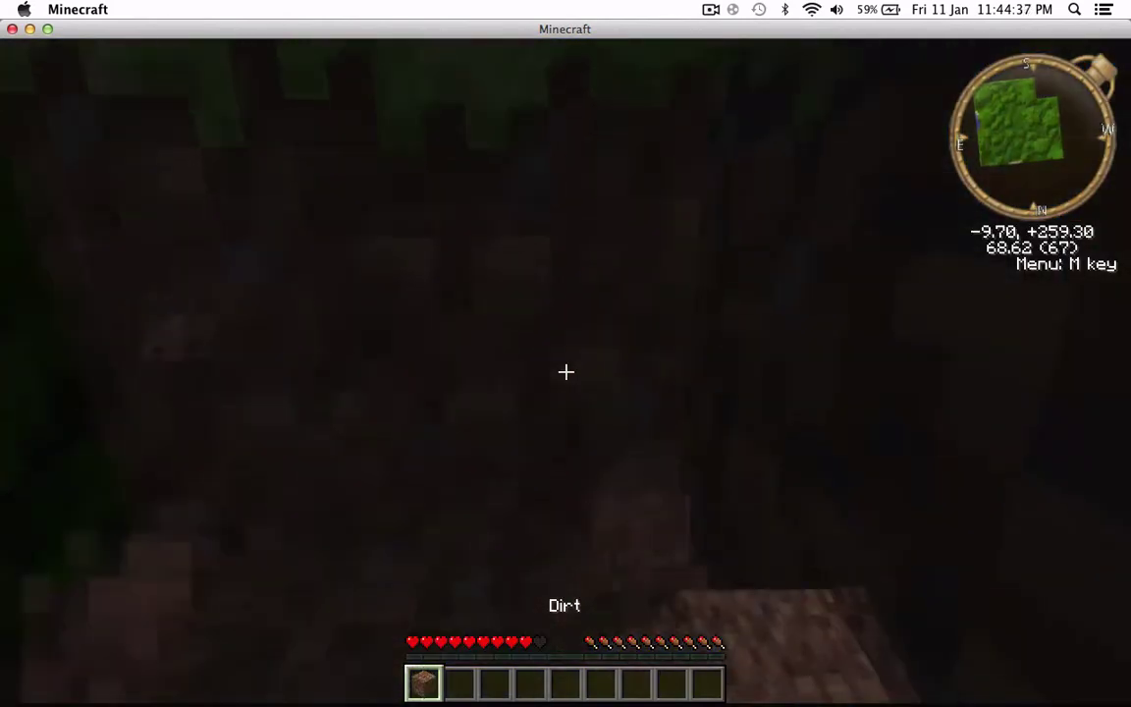
pyautogui.press('space')
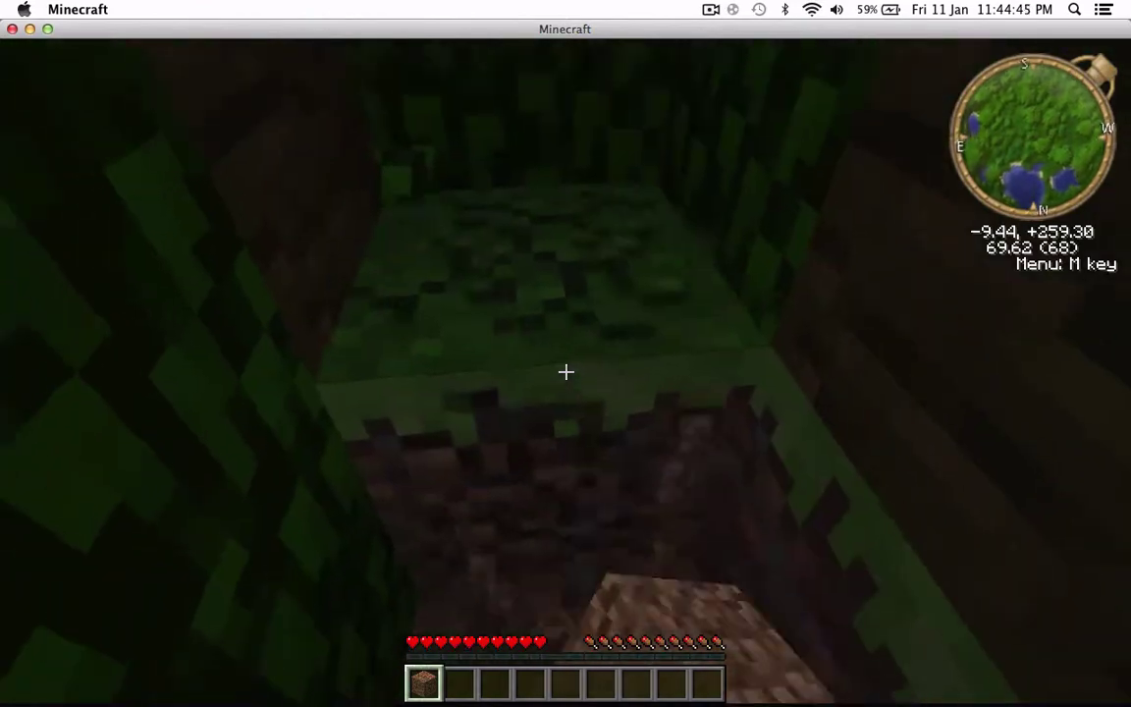
pyautogui.press('w')
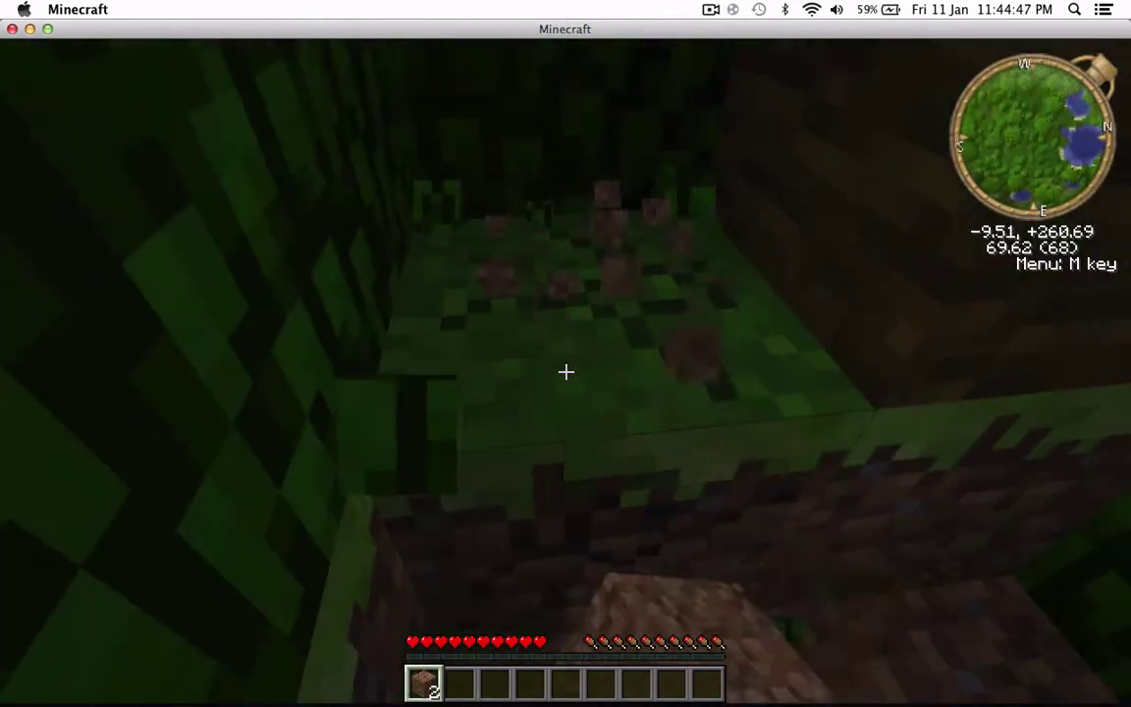
pyautogui.press('w')
pyautogui.press('w')
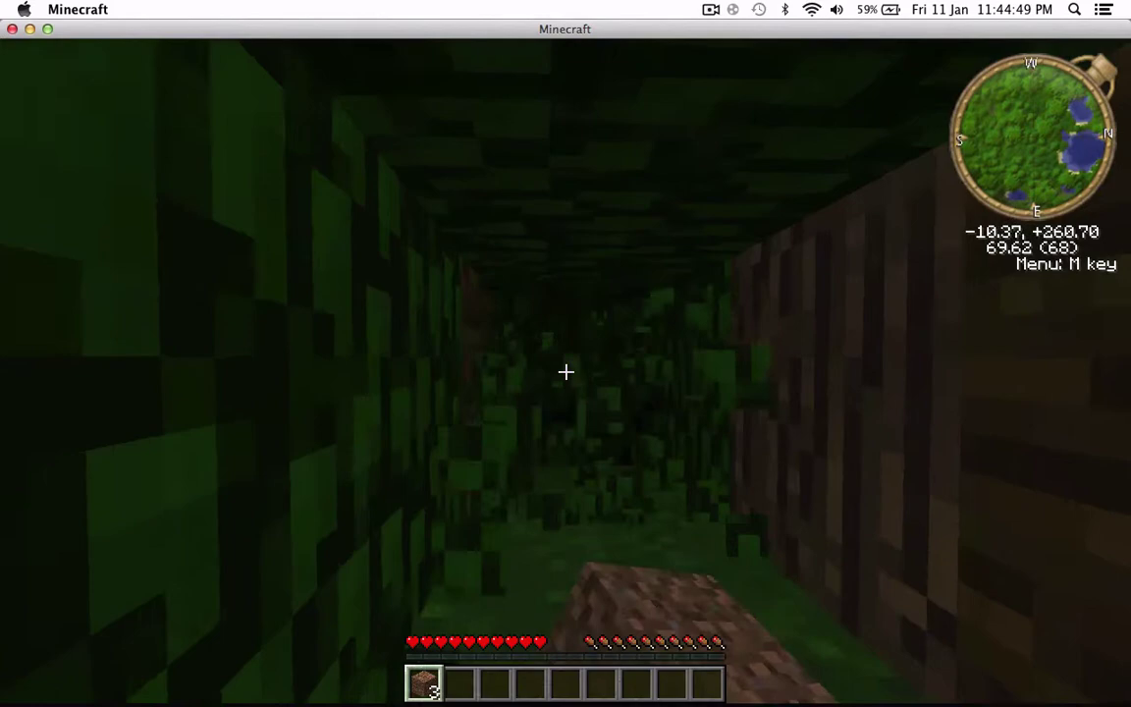
pyautogui.press('s')
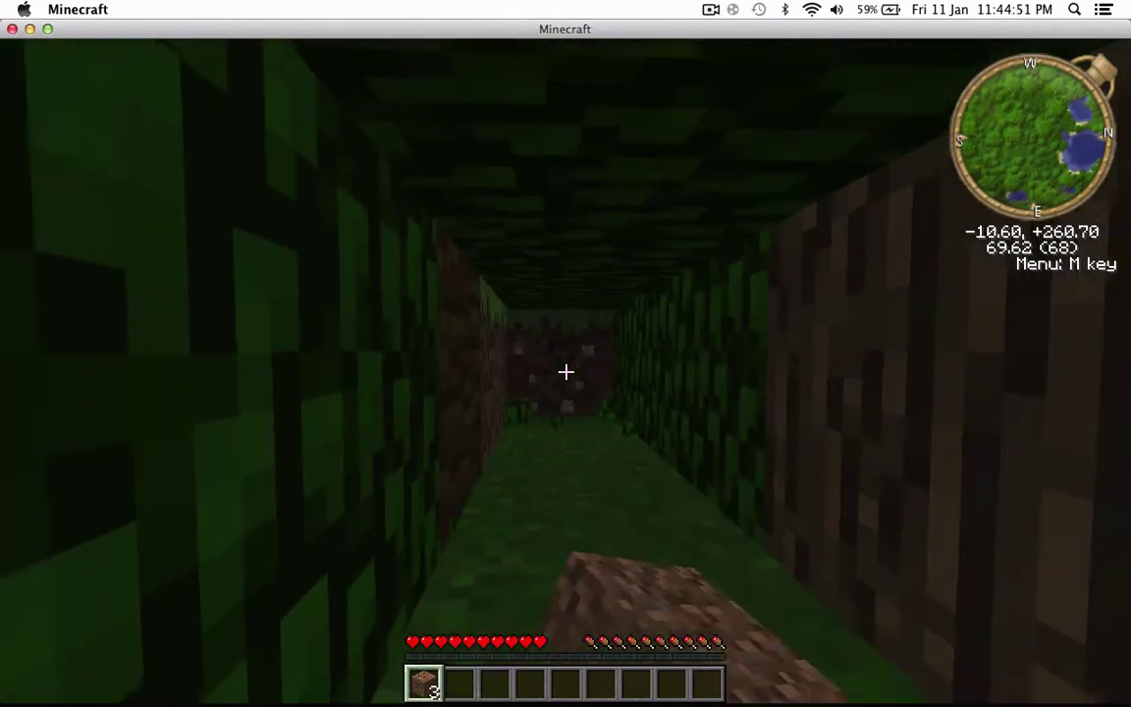
# Climb out across the leaf canopy to the water view and open Rei's Minimap menu with M
pyautogui.press('w')
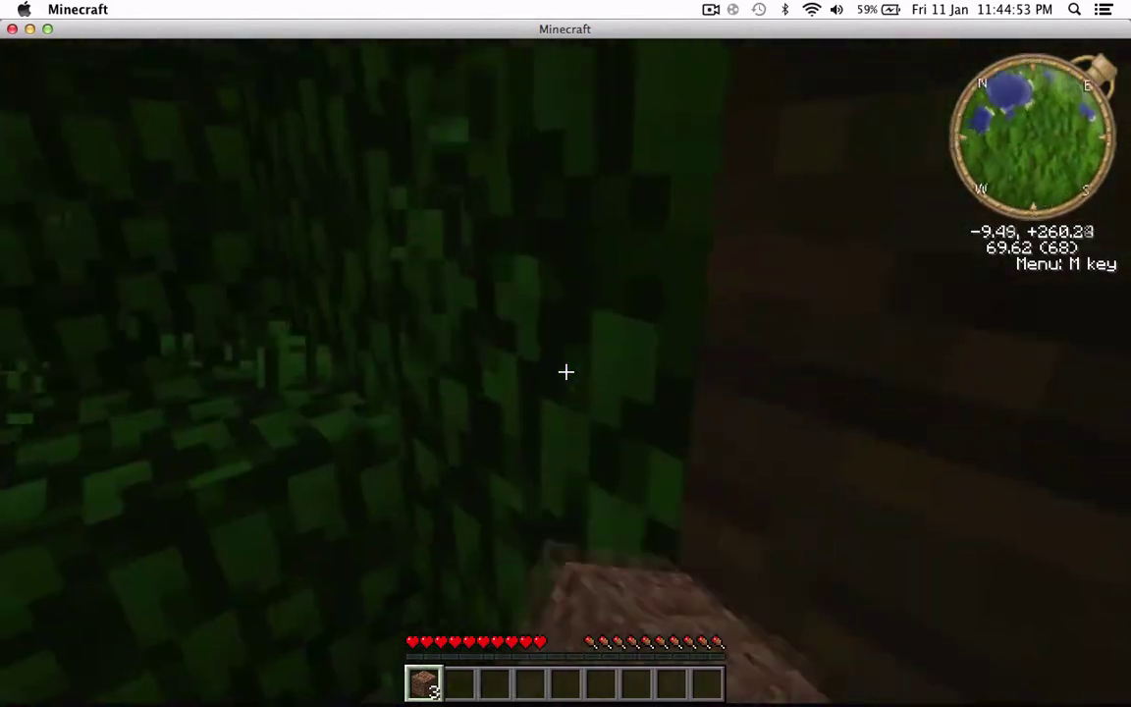
pyautogui.press('w')
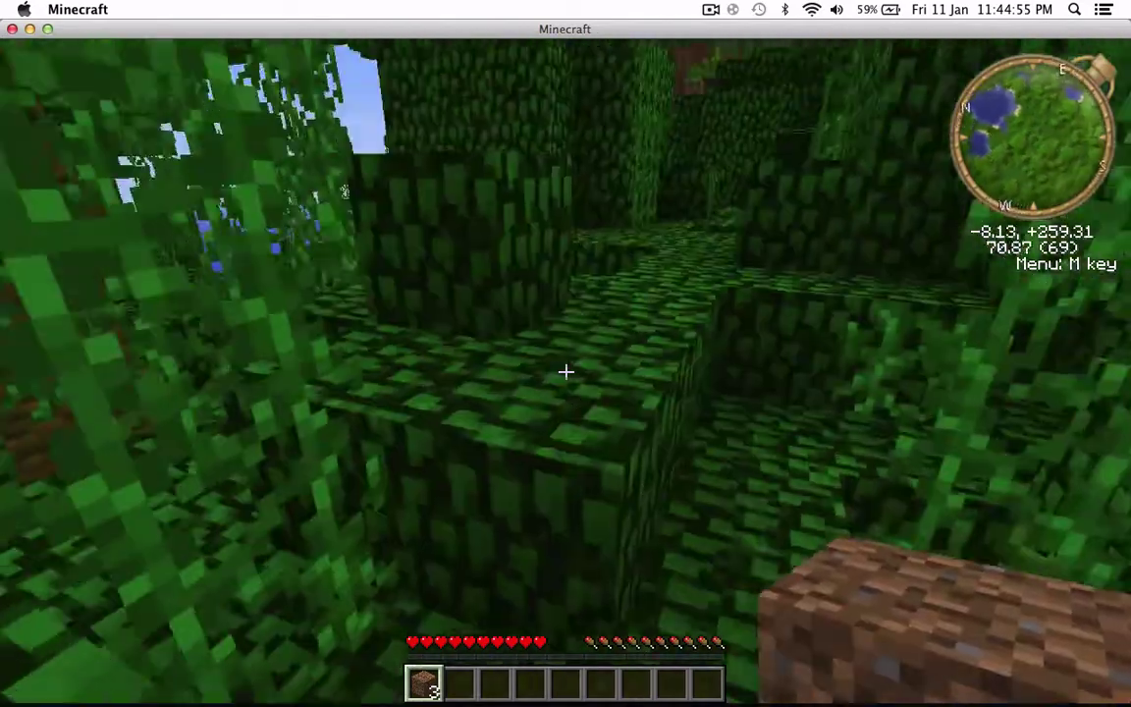
pyautogui.press('w')
pyautogui.press('space')
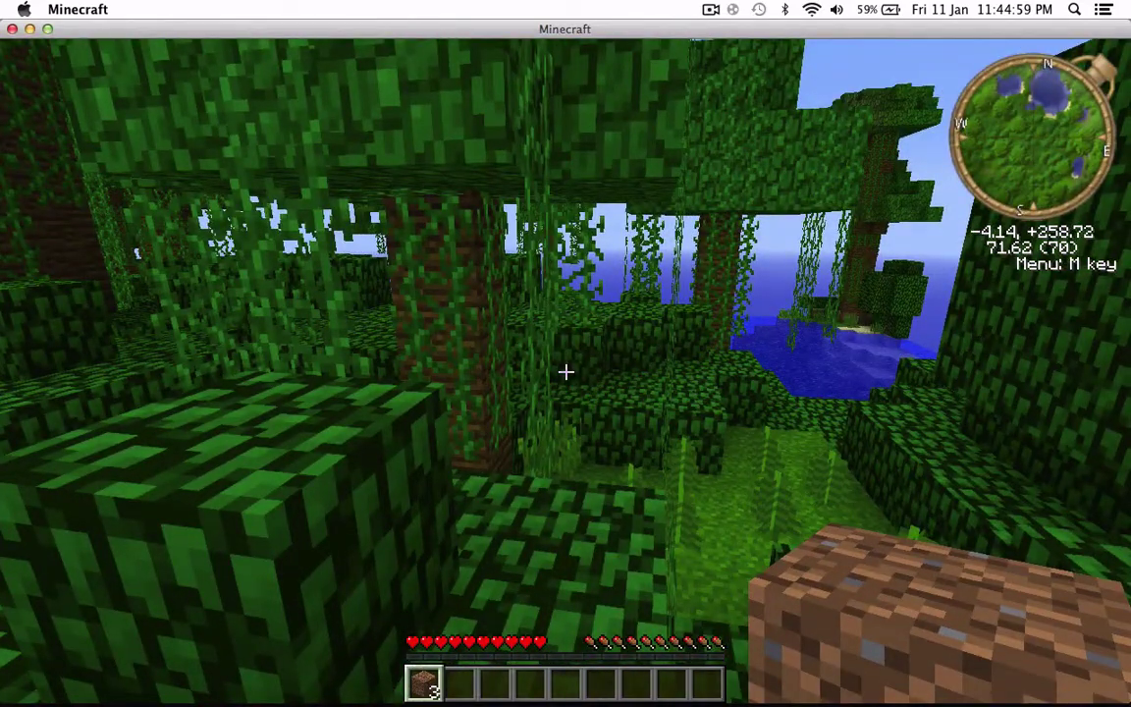
pyautogui.press('m')
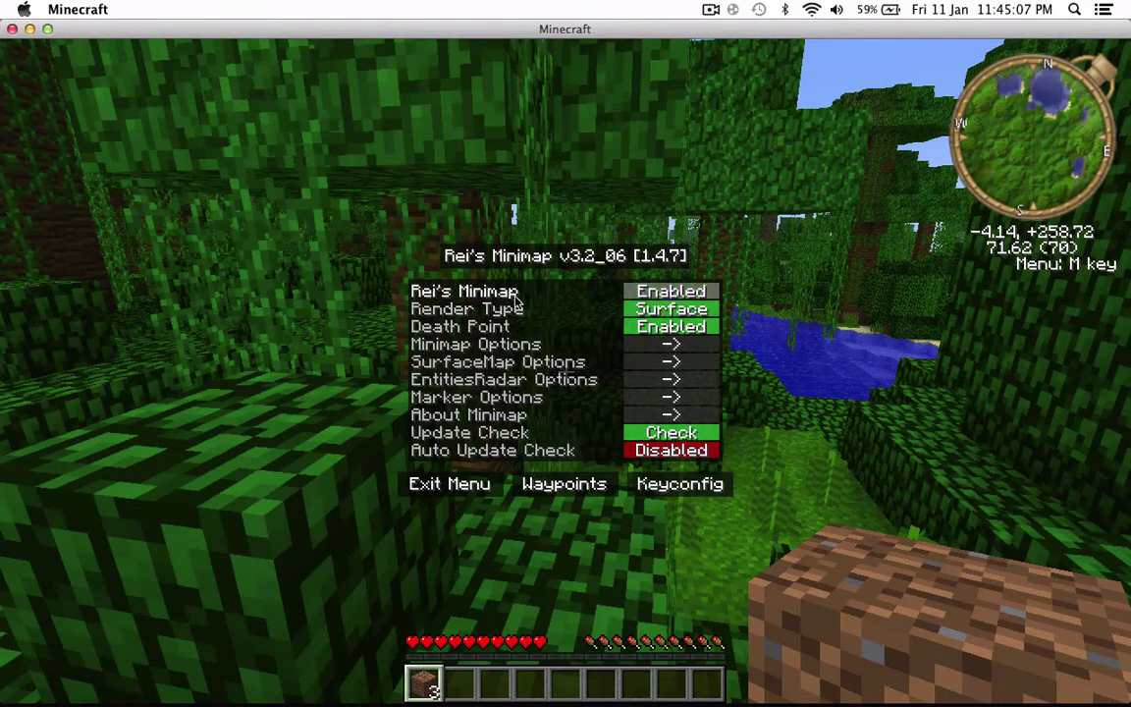
# Try other minimap textures and a square shape, leaving Zan Minimap and Round
pyautogui.click(503, 352)
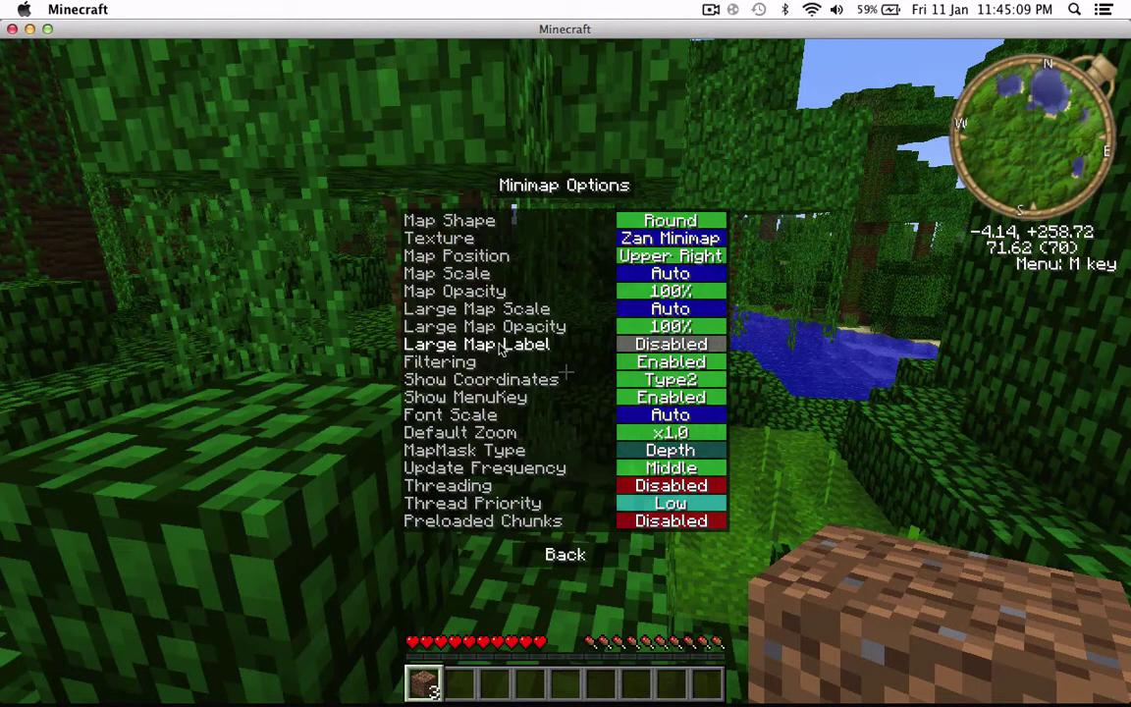
pyautogui.click(647, 242)
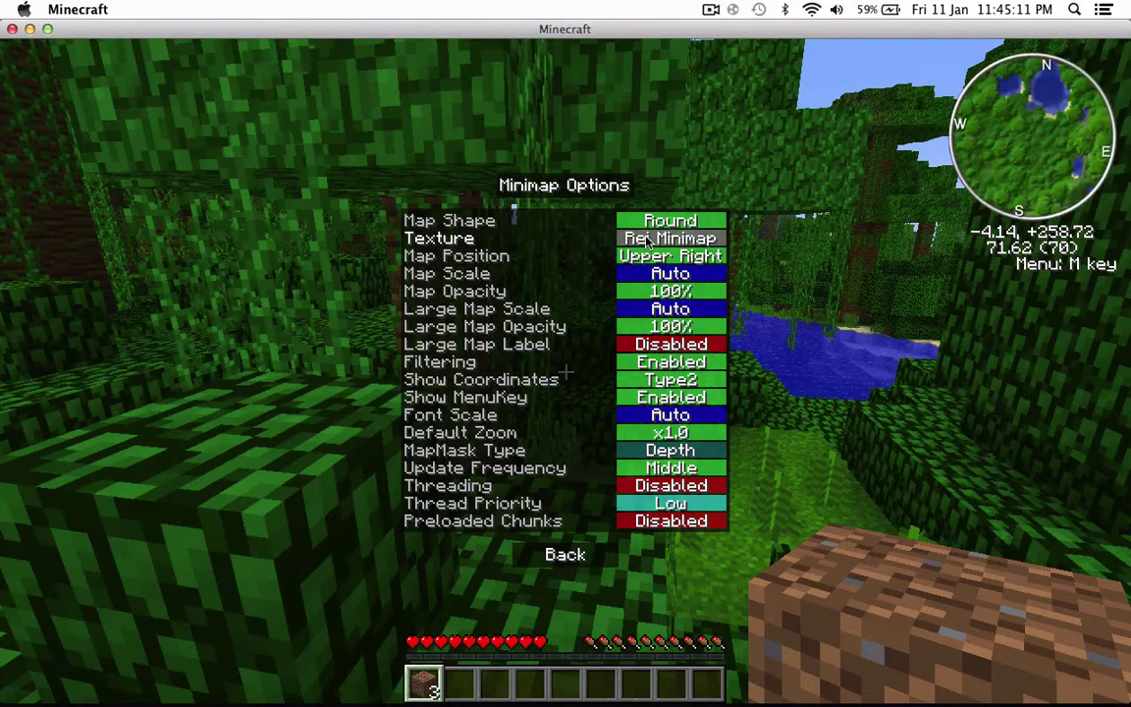
pyautogui.click(648, 241)
pyautogui.click(647, 242)
pyautogui.click(647, 241)
pyautogui.click(647, 242)
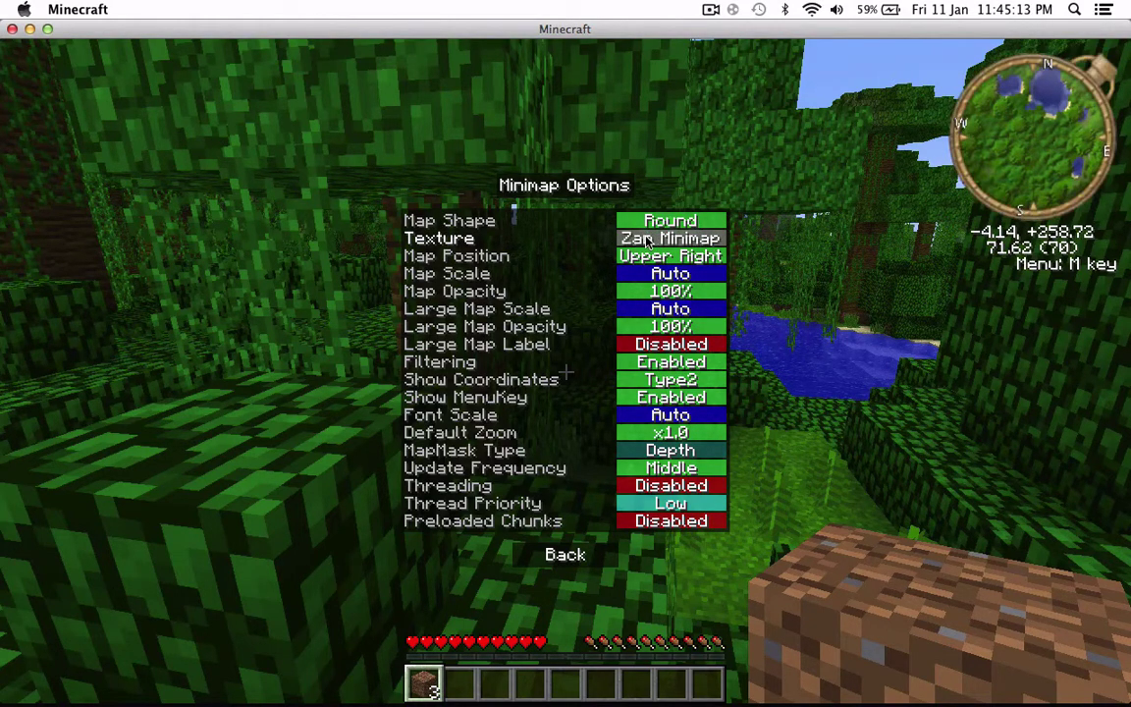
pyautogui.click(656, 222)
pyautogui.click(656, 222)
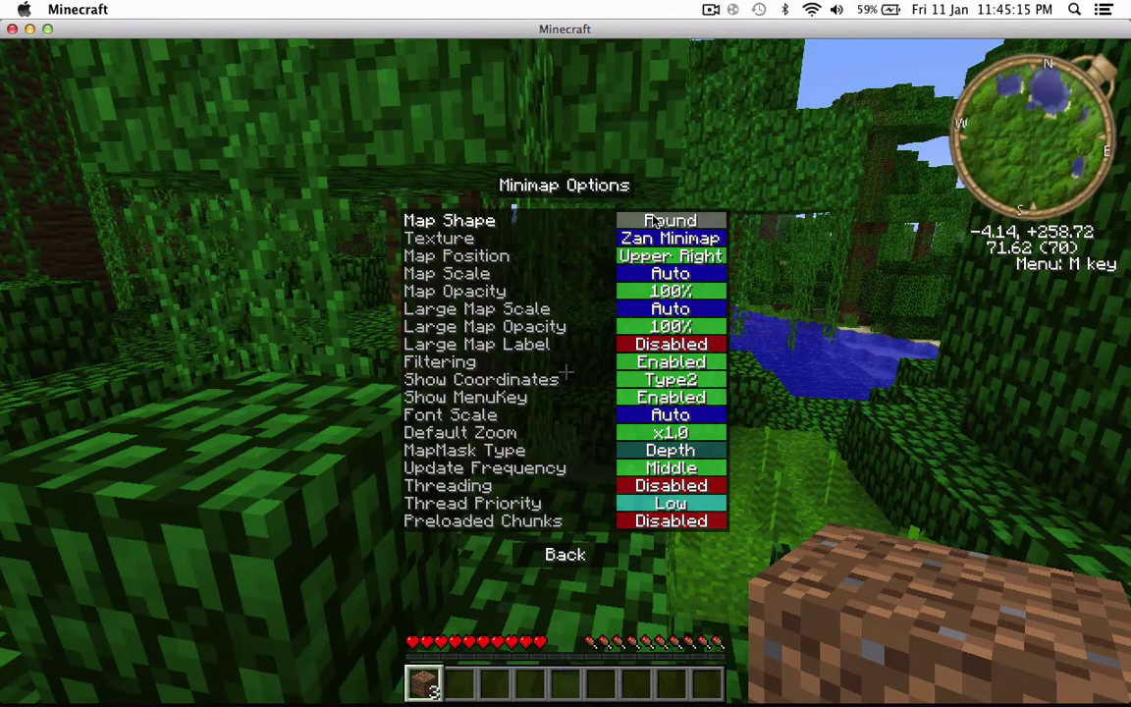
# Cycle the map scale through Small, Normal, Large, Larger and Gui Scale, ending on Auto
pyautogui.click(666, 275)
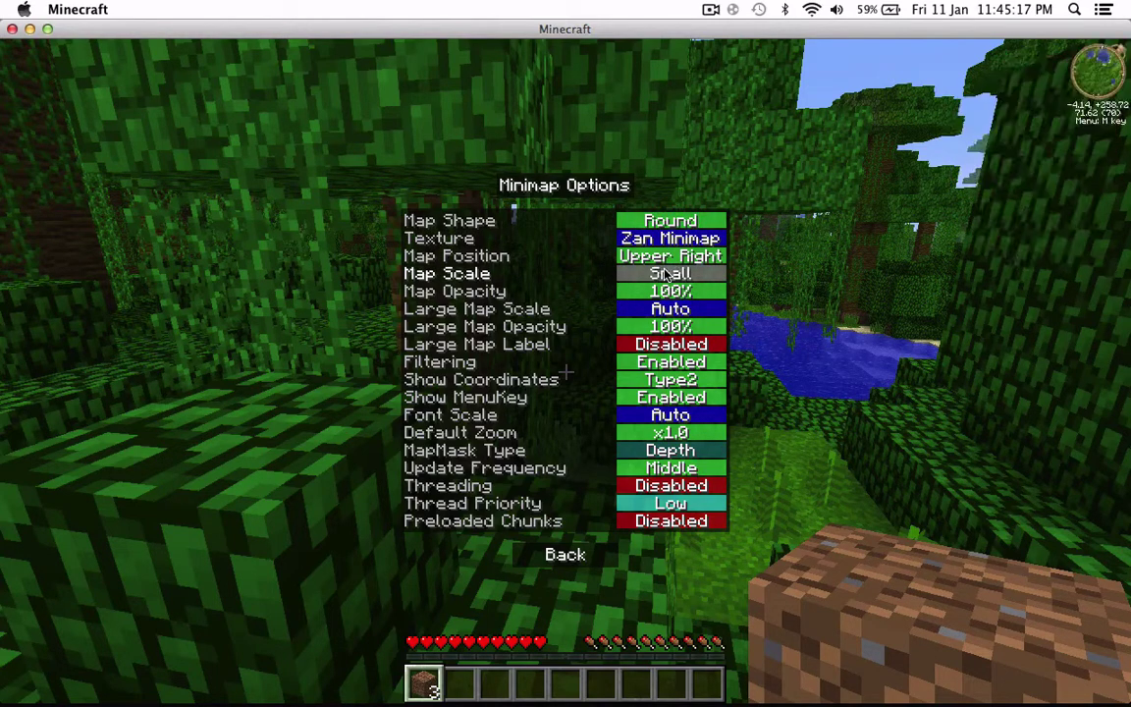
pyautogui.click(666, 275)
pyautogui.click(667, 275)
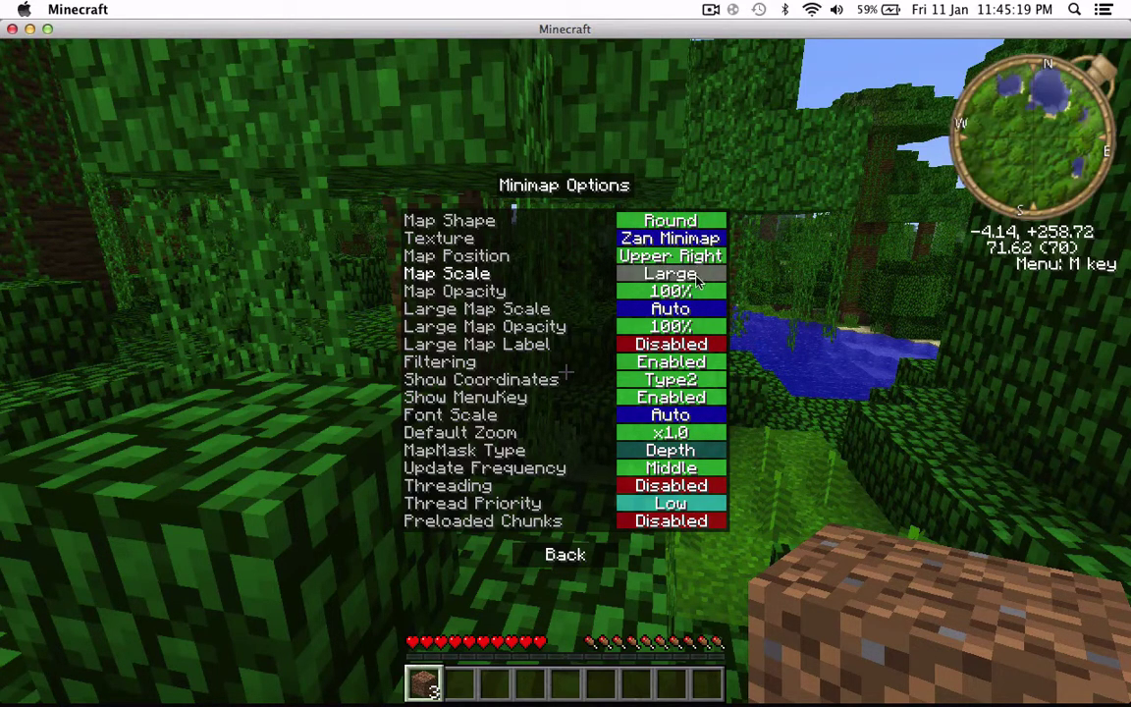
pyautogui.click(698, 277)
pyautogui.click(698, 278)
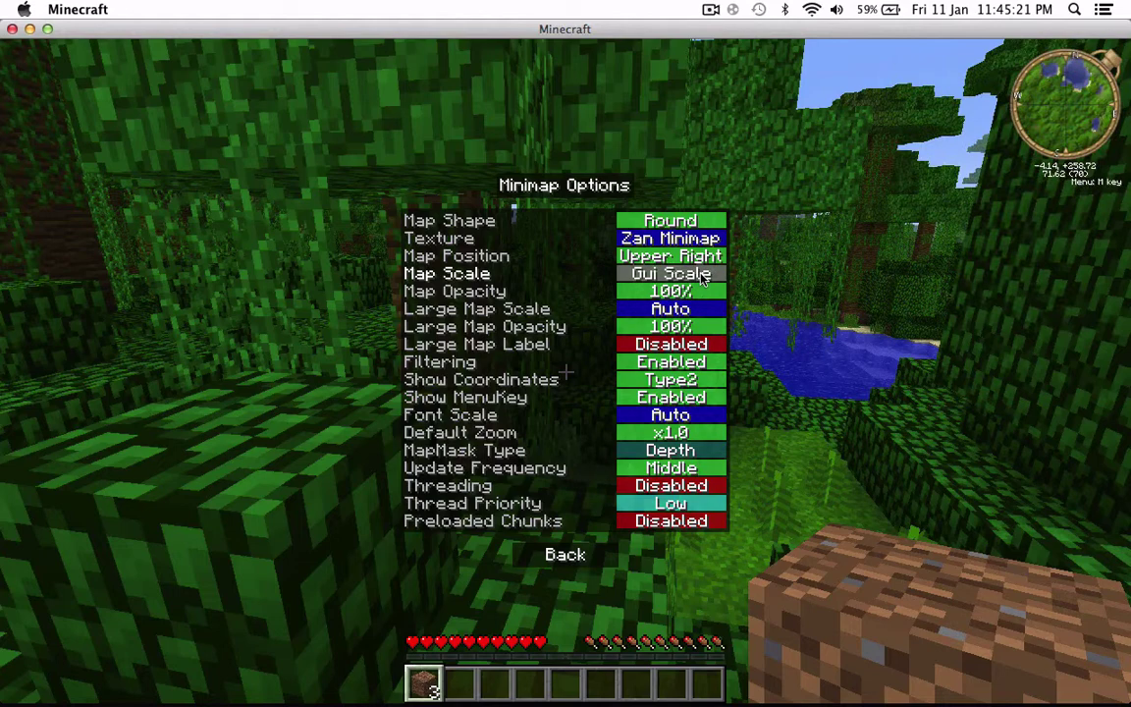
pyautogui.click(696, 279)
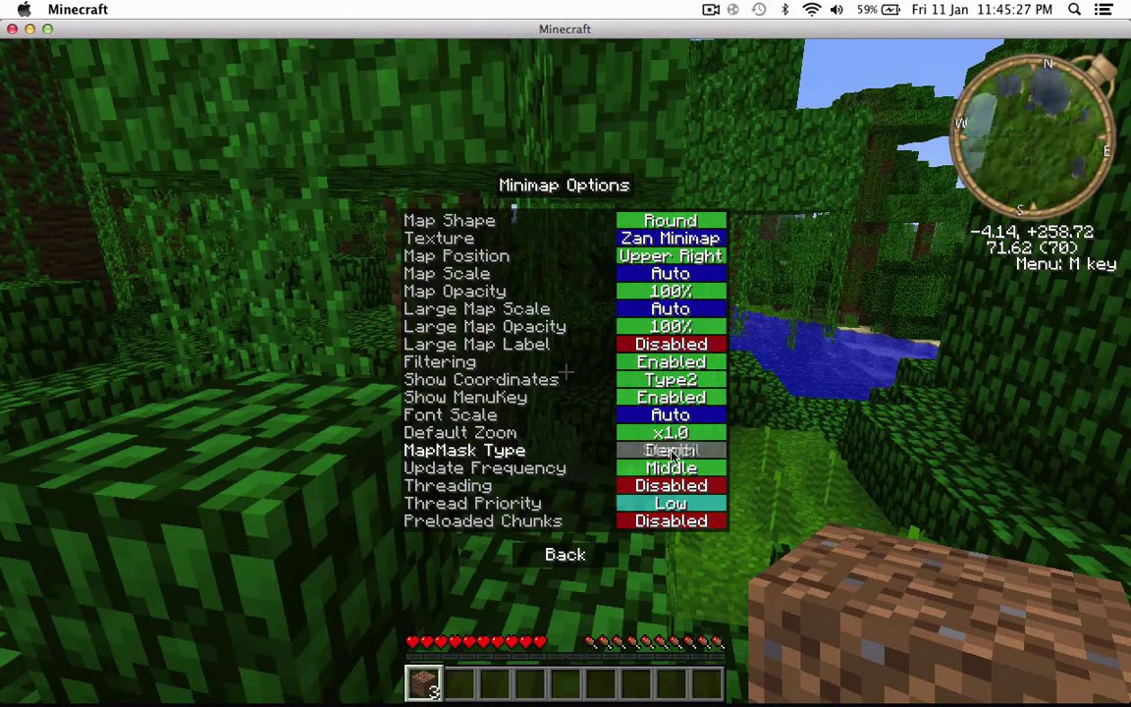
pyautogui.click(672, 451)
pyautogui.click(672, 452)
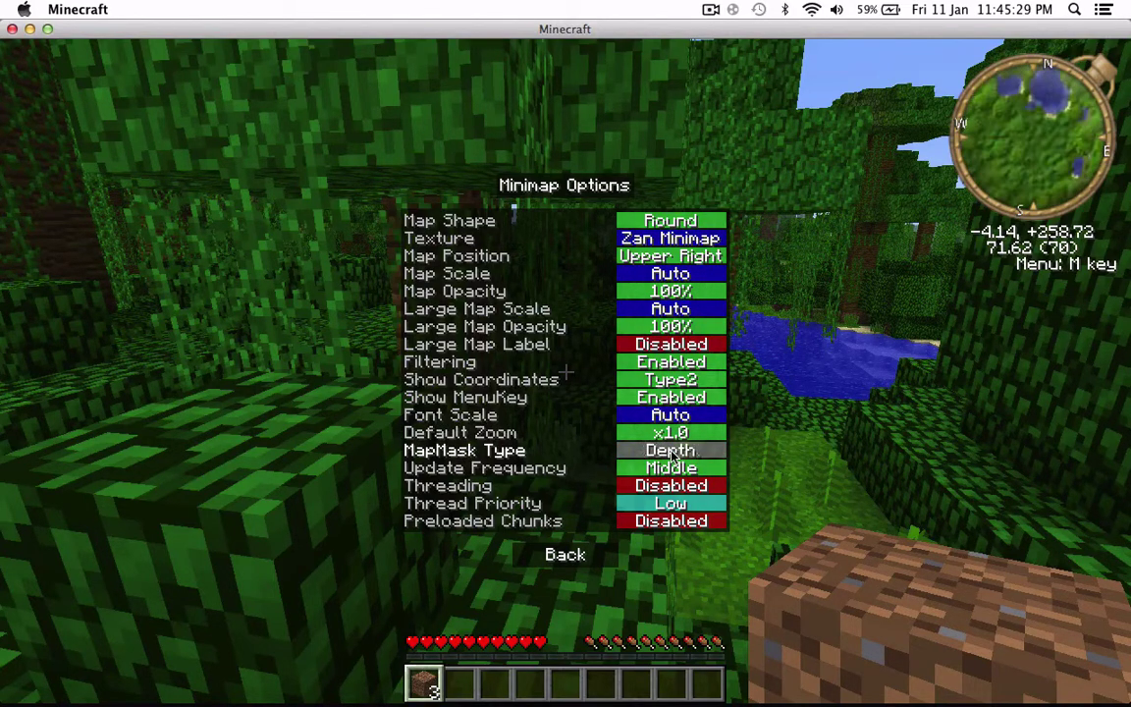
pyautogui.click(671, 452)
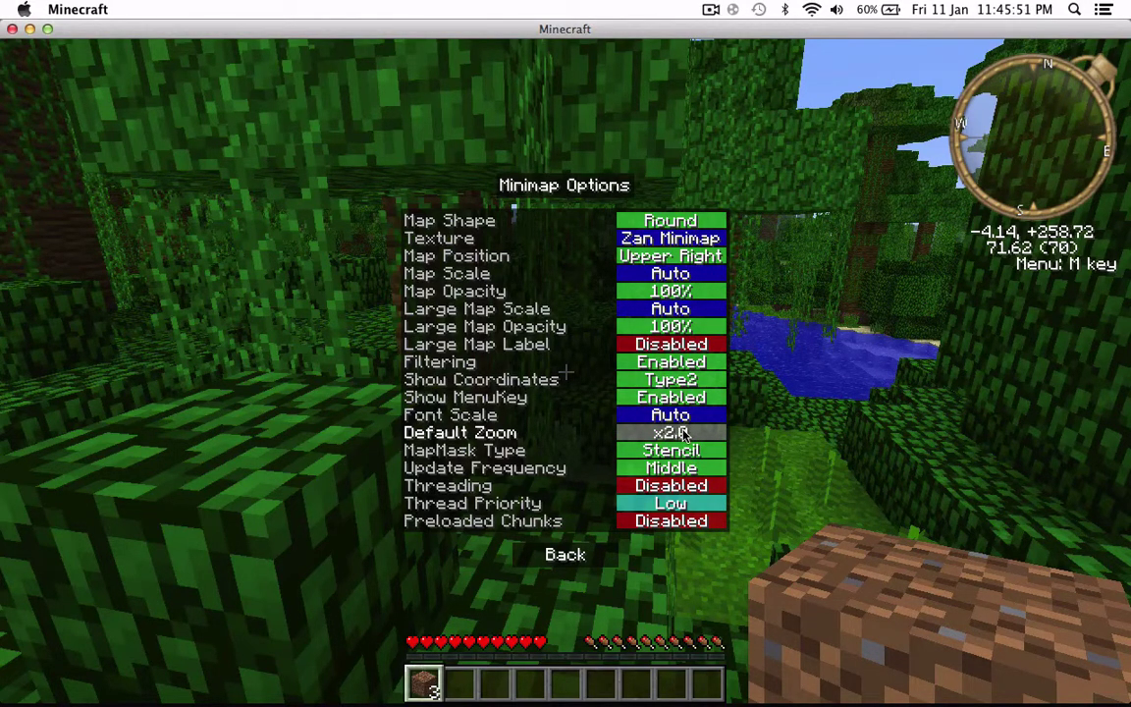
pyautogui.click(685, 434)
pyautogui.click(686, 434)
pyautogui.click(685, 434)
pyautogui.click(687, 451)
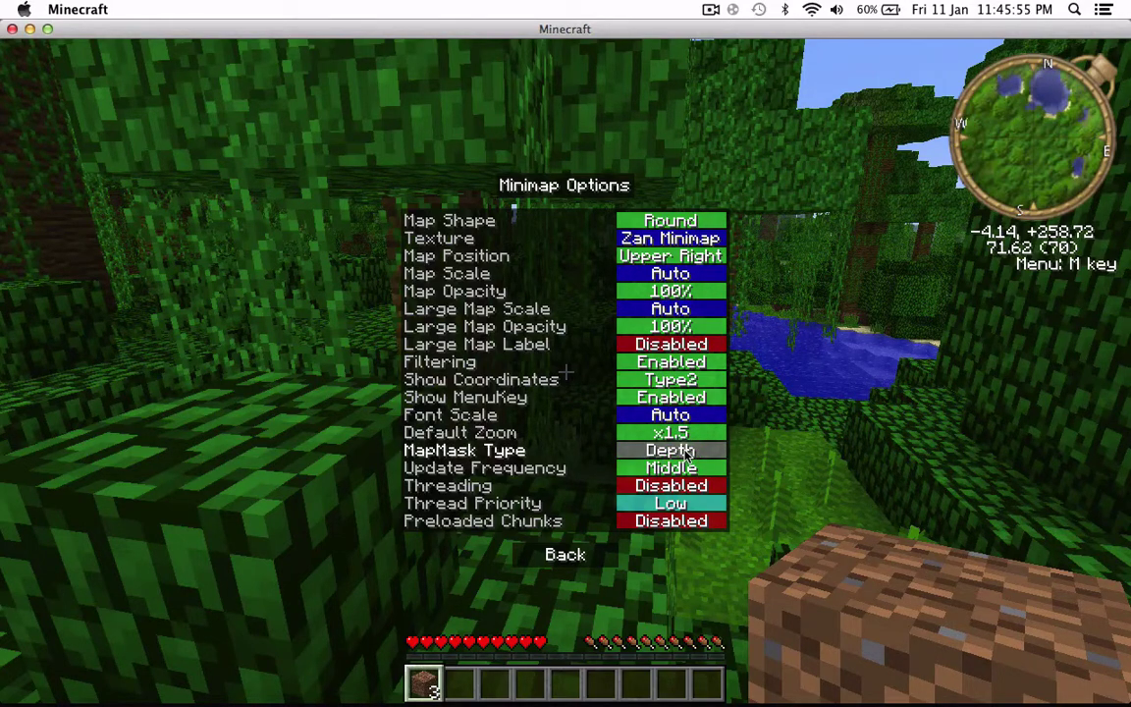
pyautogui.click(686, 434)
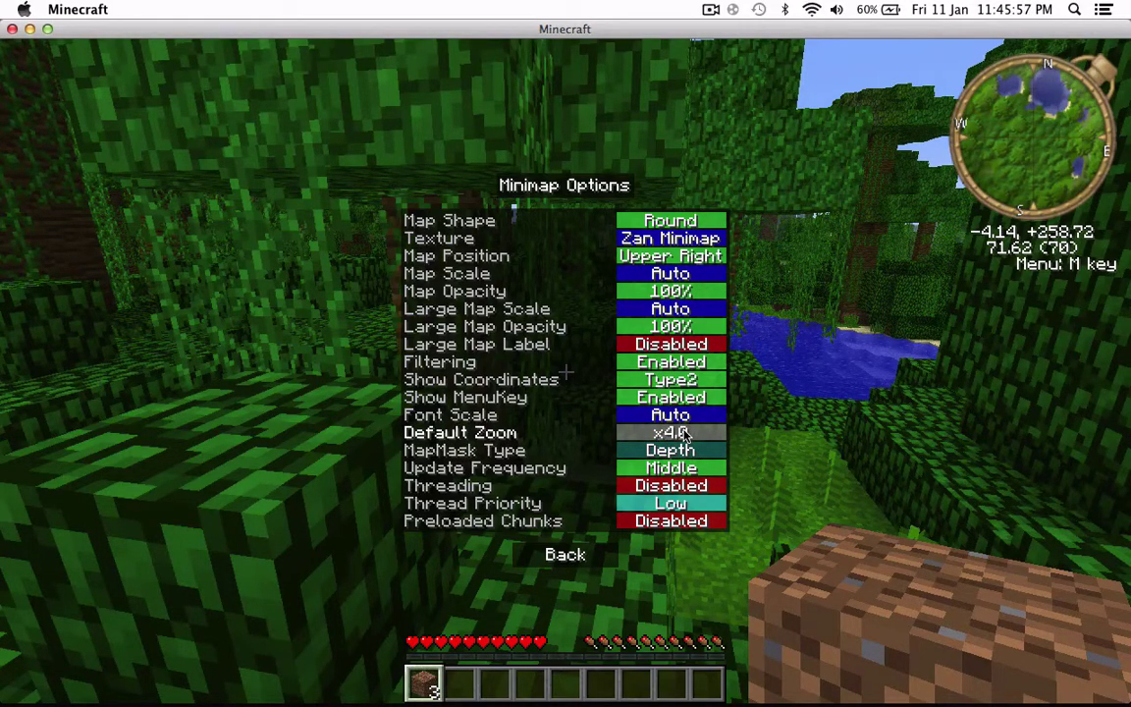
pyautogui.click(685, 434)
pyautogui.click(685, 435)
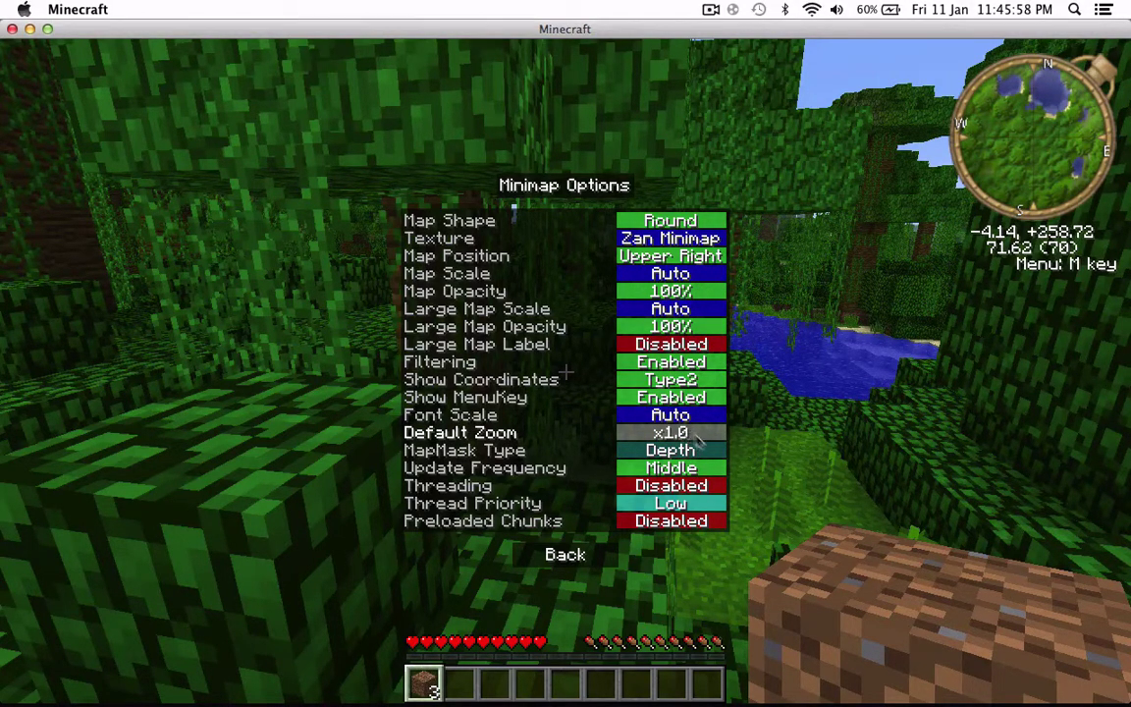
# Back out of the Rei's Minimap settings and close the menu to resume play in the jungle world
pyautogui.click(564, 557)
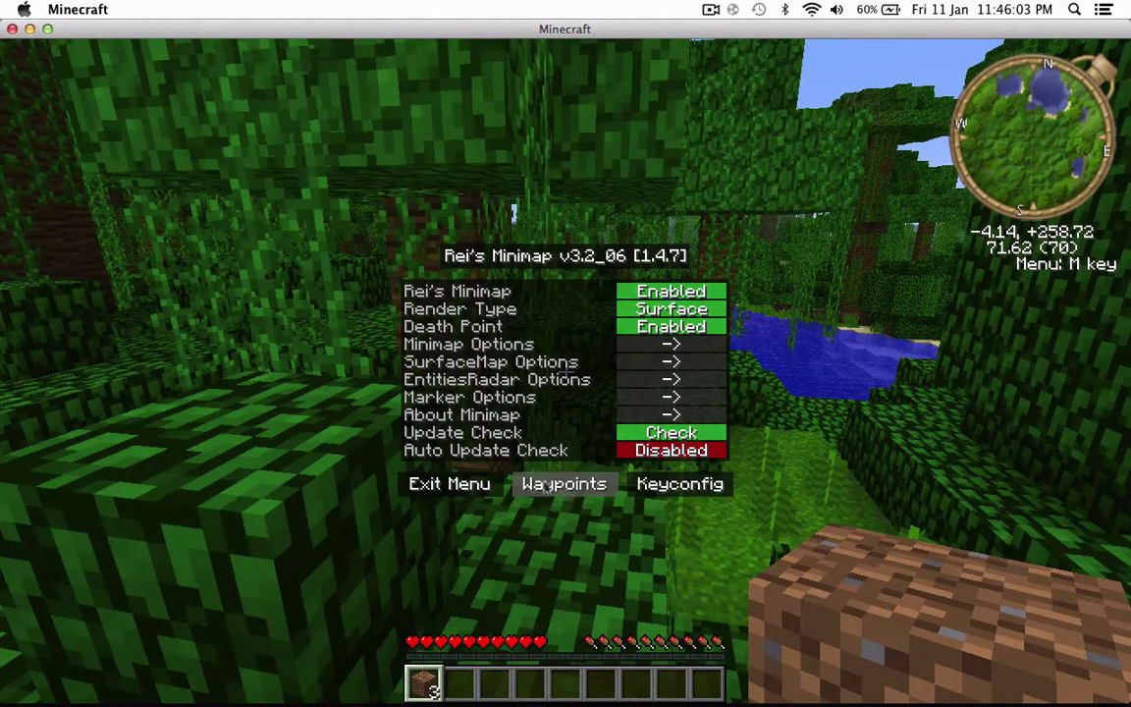
pyautogui.press('Escape')
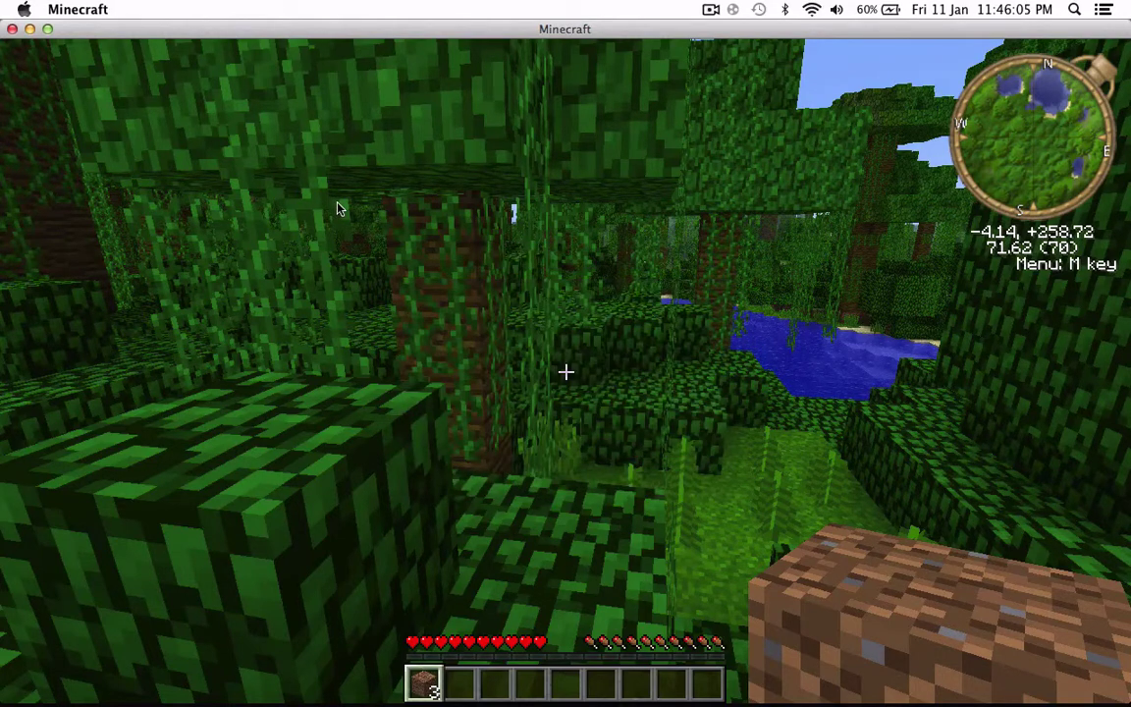